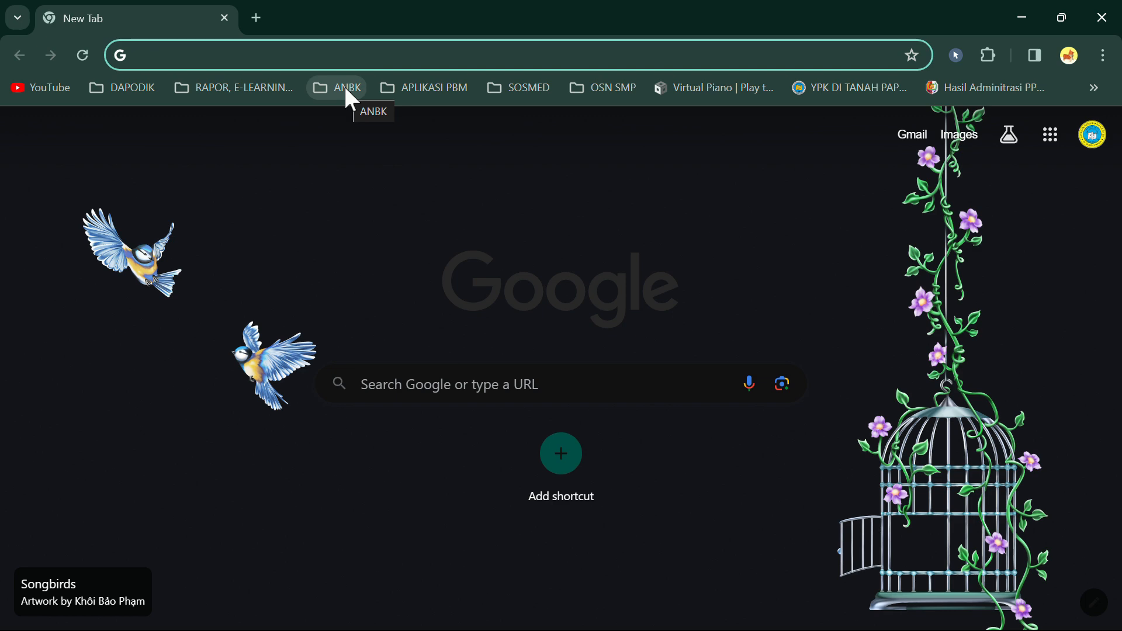
Log in to the Asesmen Bakat Minat 2024 site from the ANBK bookmarks by entering the displayed security code.
{"action": "left_click", "coordinate": [345, 89]}
{"action": "left_click", "coordinate": [395, 251]}
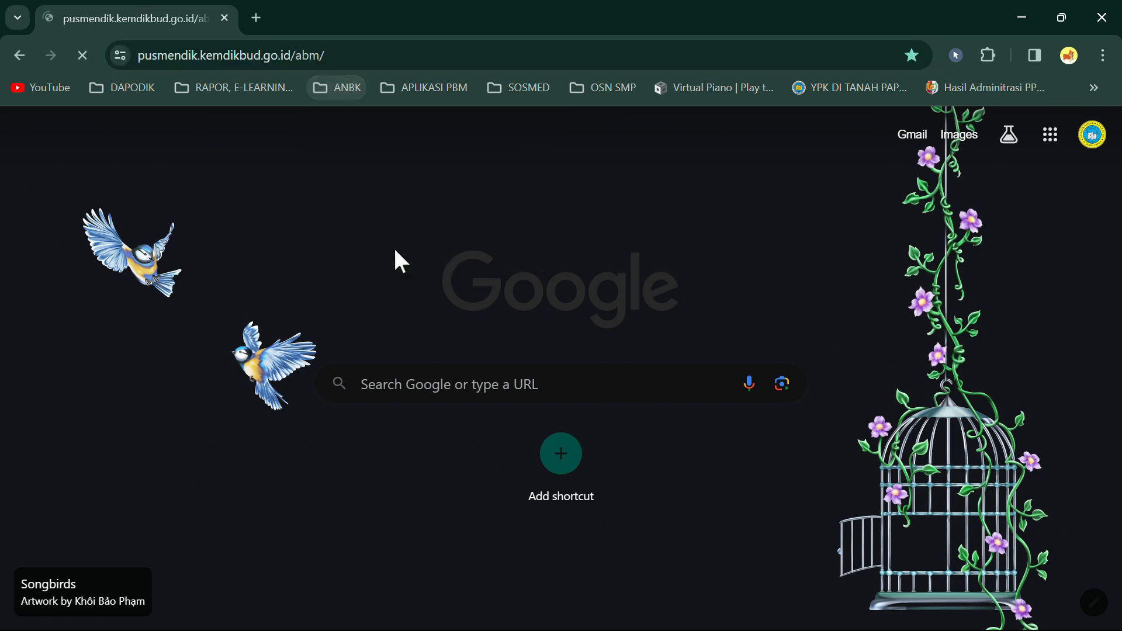
{"action": "left_click", "coordinate": [699, 452]}
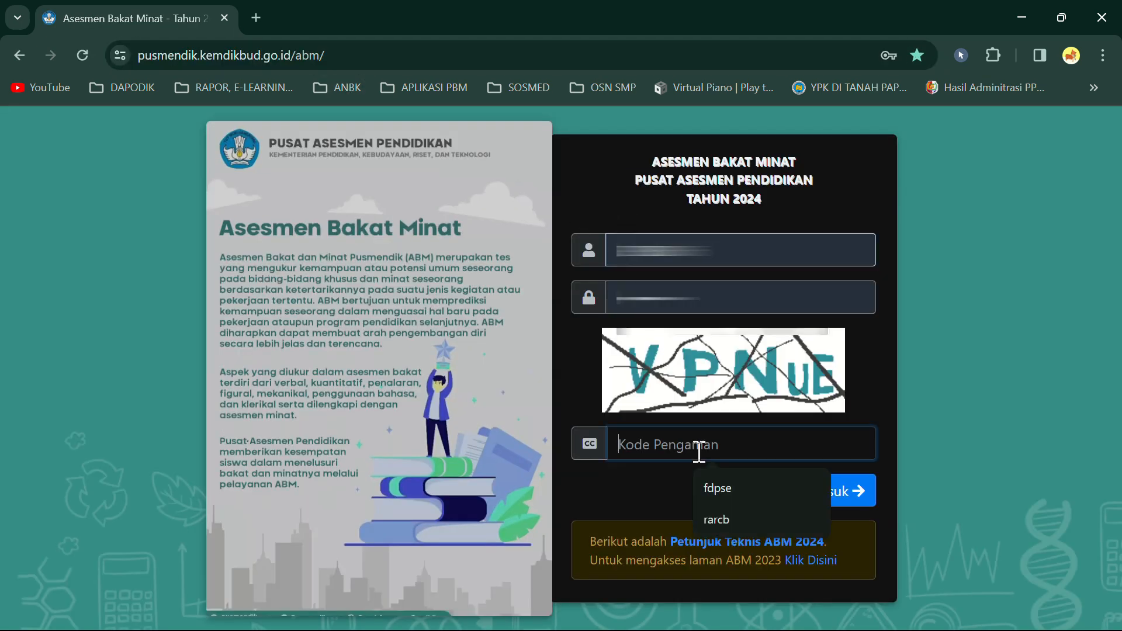
{"action": "type", "text": "vpnue"}
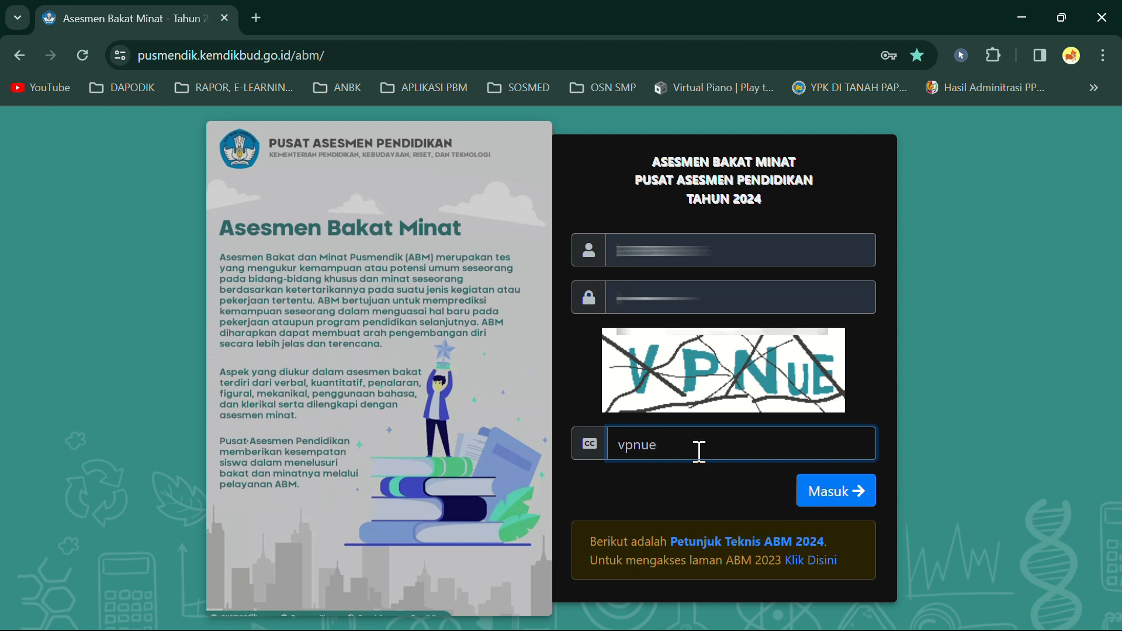
{"action": "key", "text": "Return"}
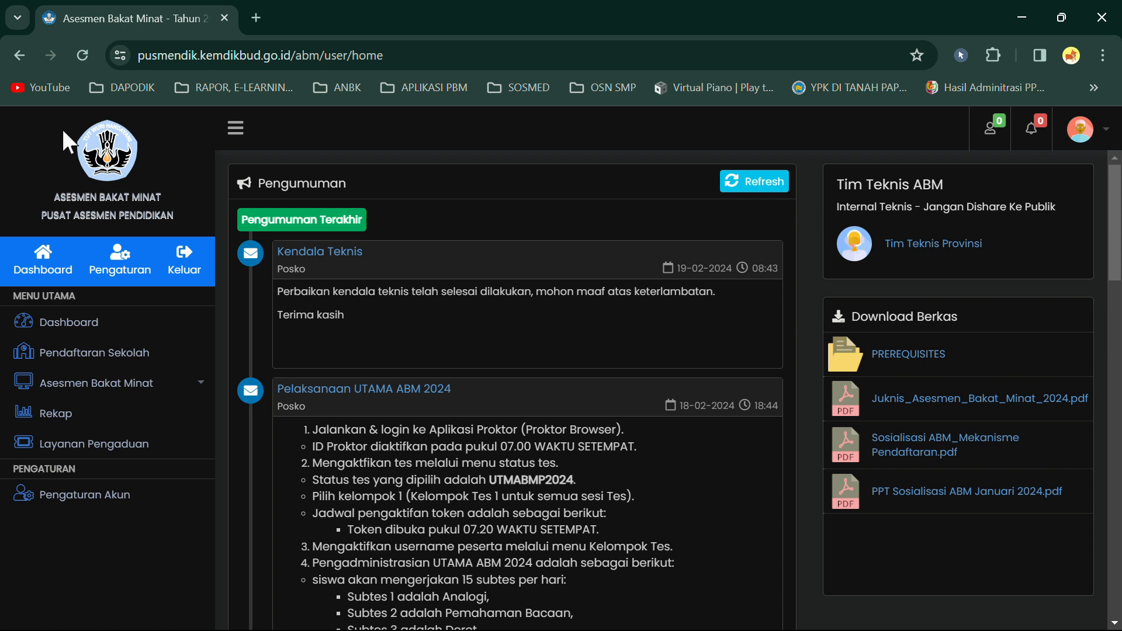
Expand the Asesmen Bakat Minat sidebar menu and go to Unggah Daftar Hadir.
{"action": "left_click", "coordinate": [69, 387]}
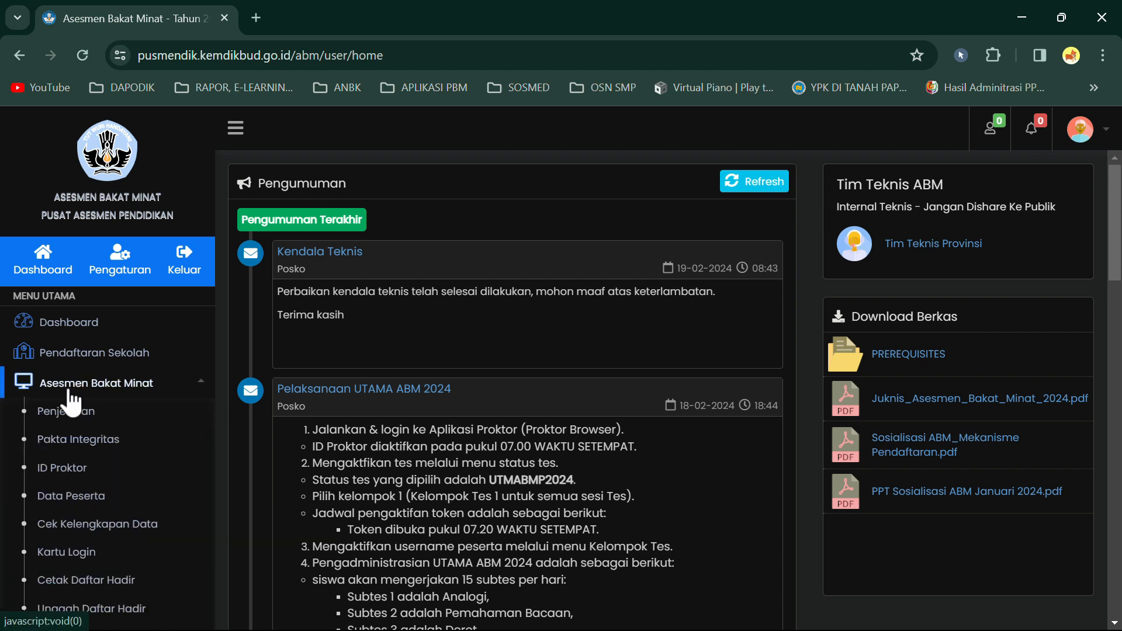
{"action": "scroll", "coordinate": [70, 403], "scroll_direction": "down", "scroll_amount": 2}
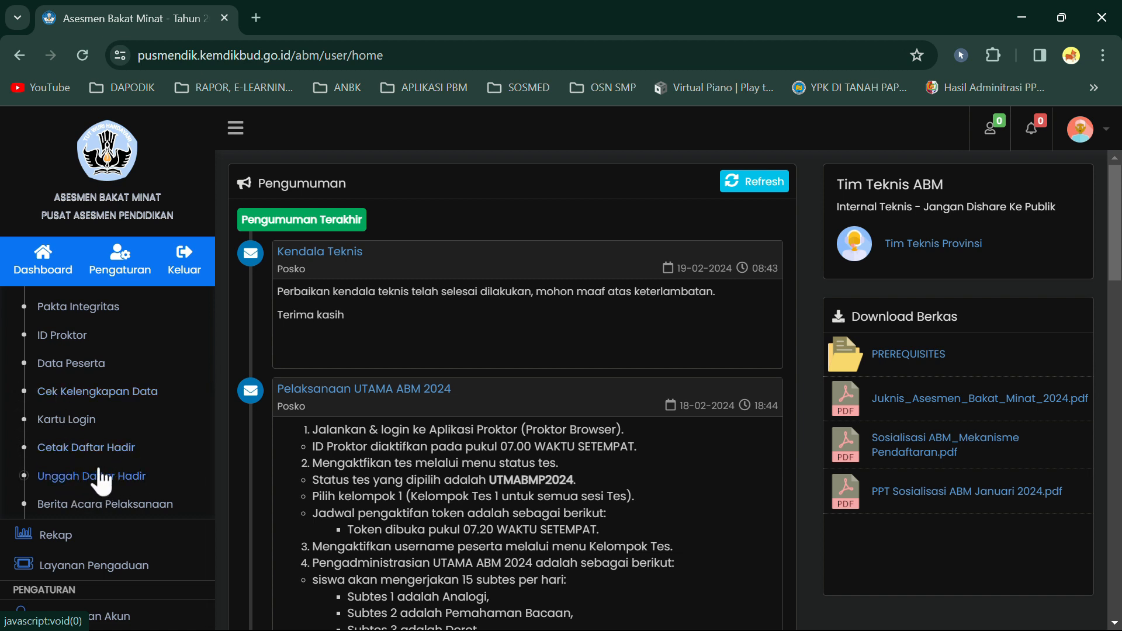
{"action": "scroll", "coordinate": [93, 479], "scroll_direction": "up", "scroll_amount": 2}
{"action": "scroll", "coordinate": [76, 482], "scroll_direction": "down", "scroll_amount": 2}
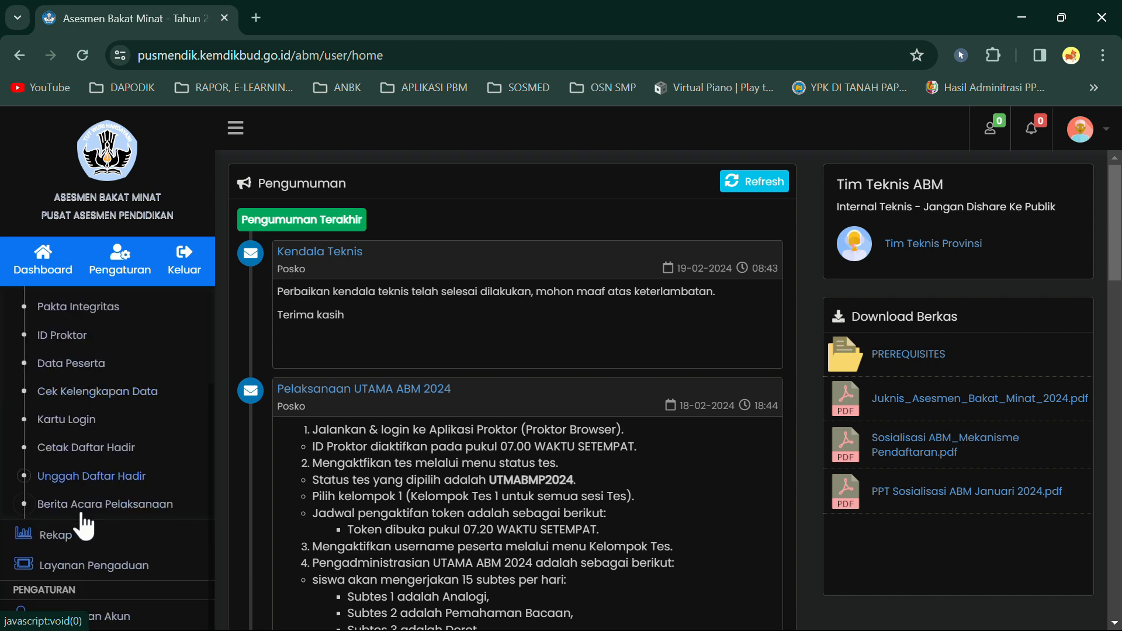
{"action": "left_click", "coordinate": [92, 477]}
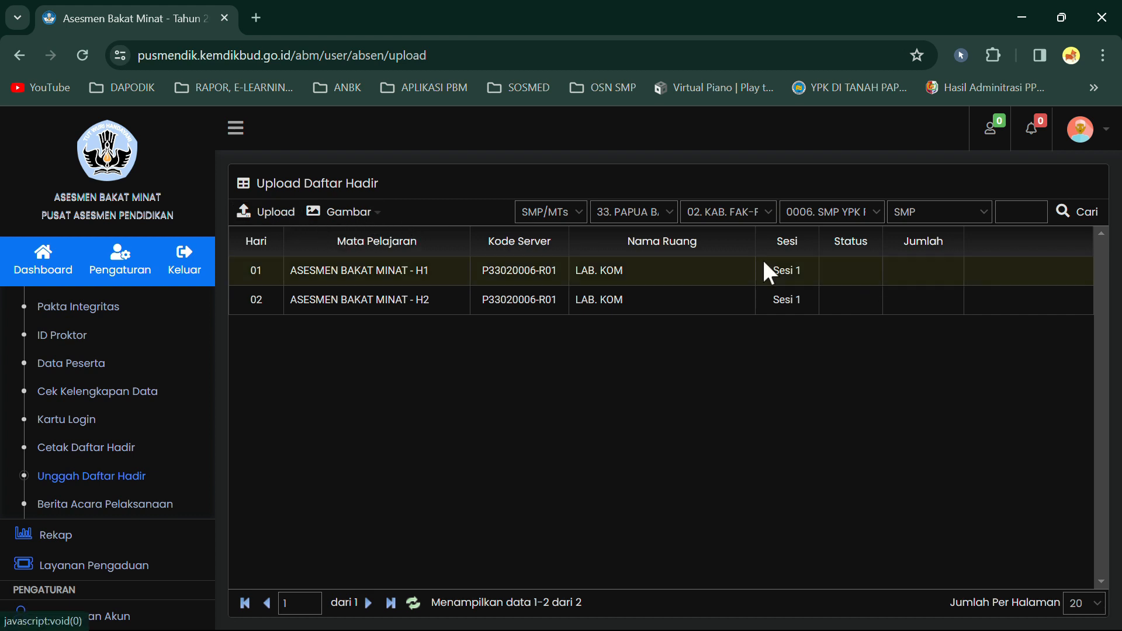
Upload DAFTAR HADIR H1 a.jpg and H1 b.jpg as pages 1 and 2 of day 01's attendance.
{"action": "left_click", "coordinate": [276, 211]}
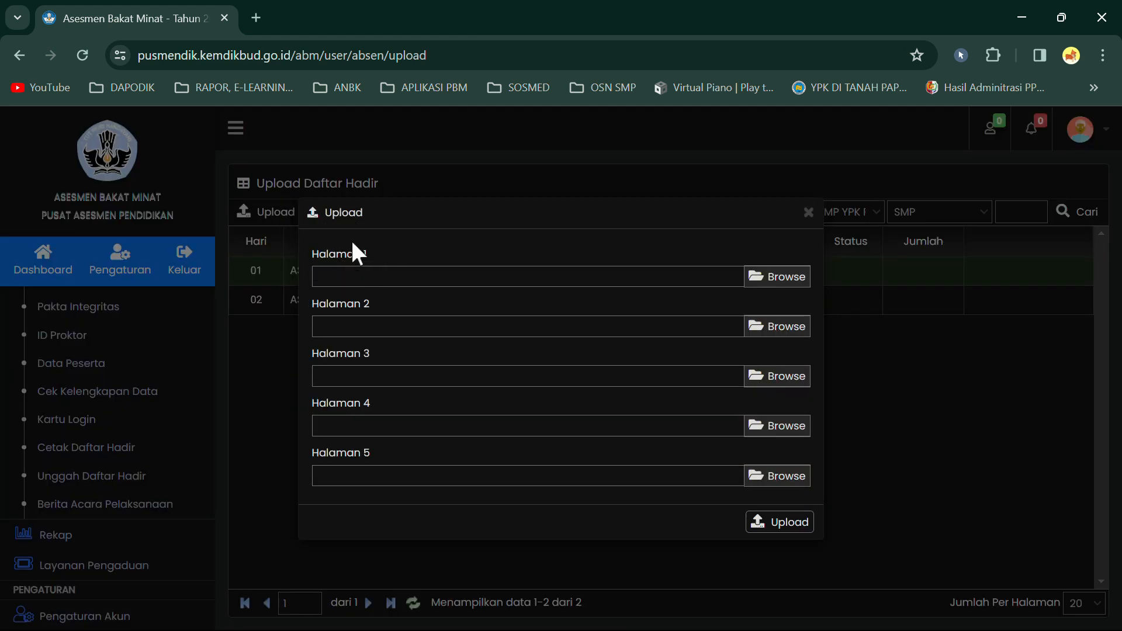
{"action": "left_click", "coordinate": [769, 279]}
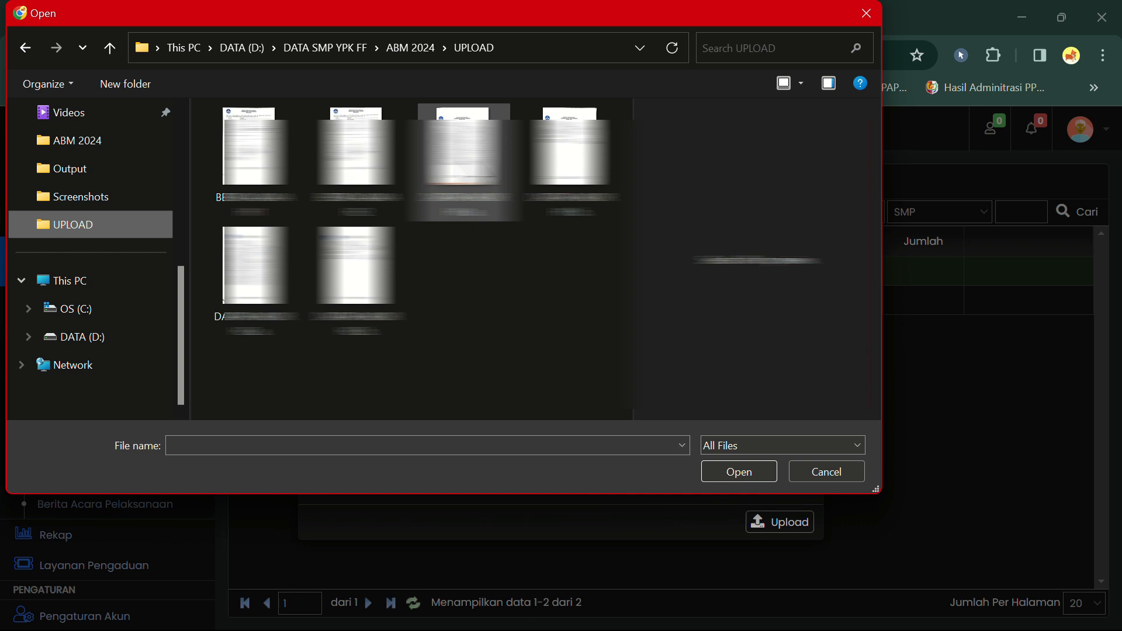
{"action": "left_click", "coordinate": [464, 152]}
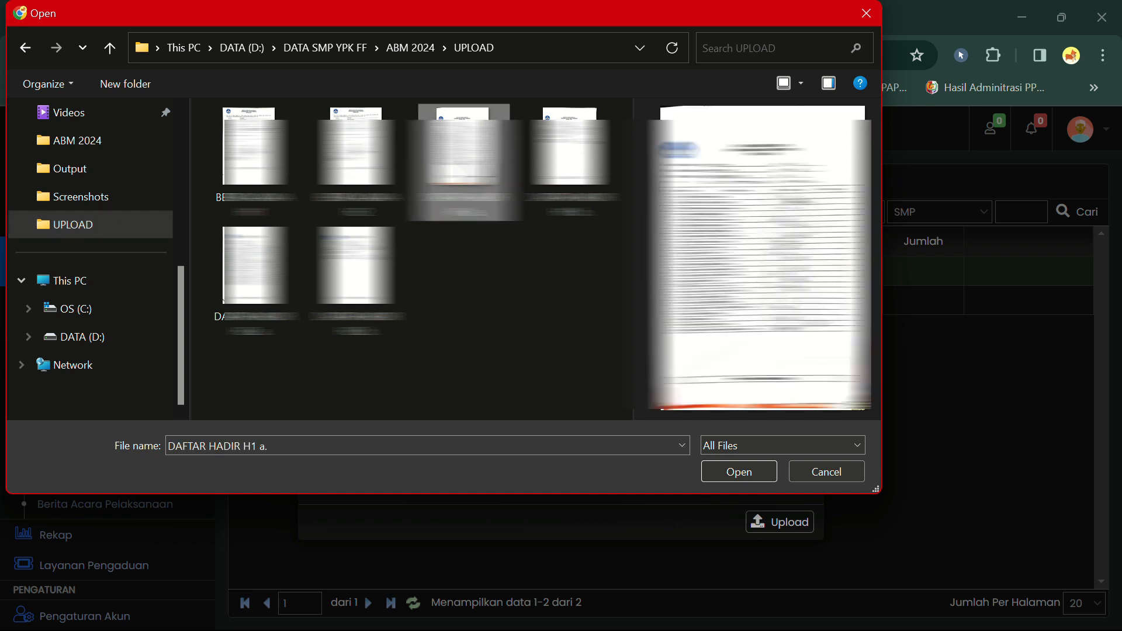
{"action": "left_click", "coordinate": [749, 467]}
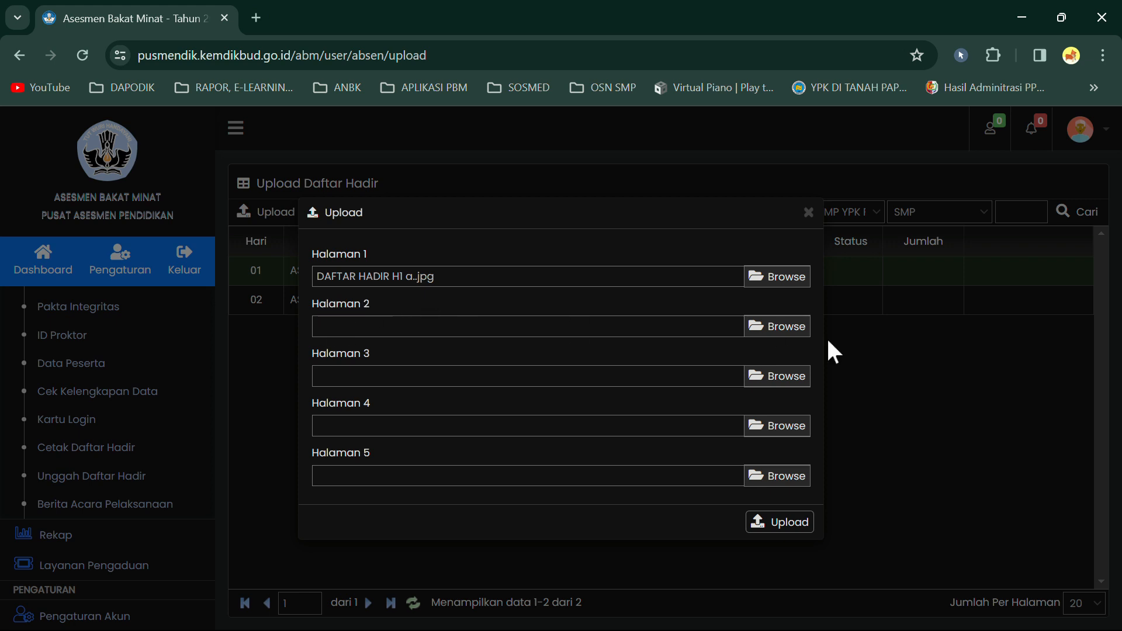
{"action": "left_click", "coordinate": [790, 327]}
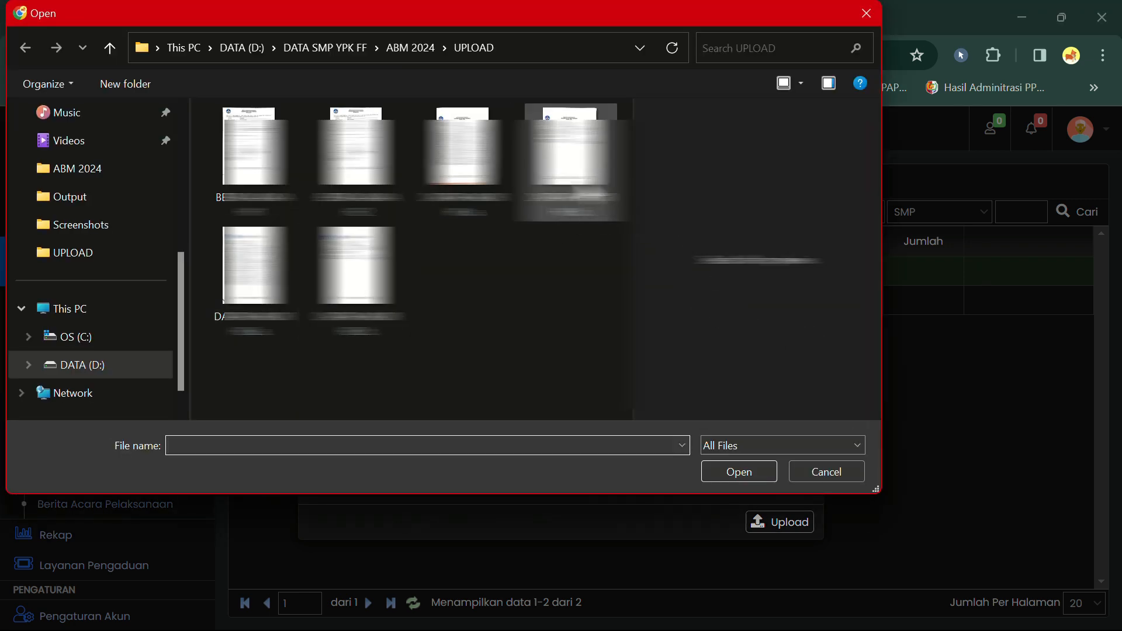
{"action": "left_click", "coordinate": [575, 184]}
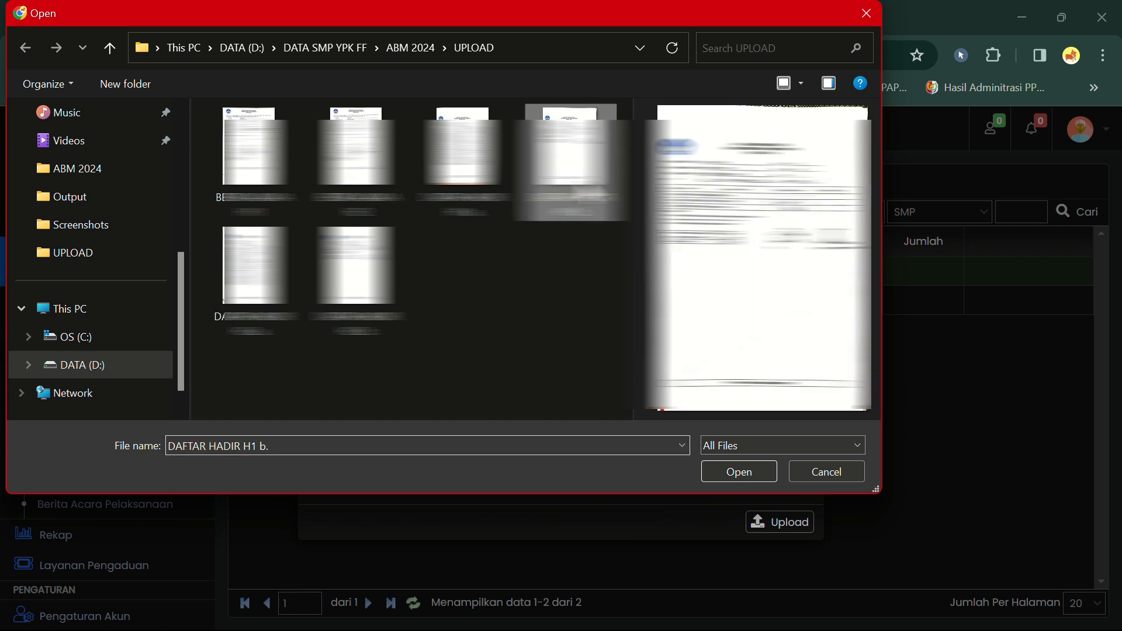
{"action": "left_click", "coordinate": [738, 471]}
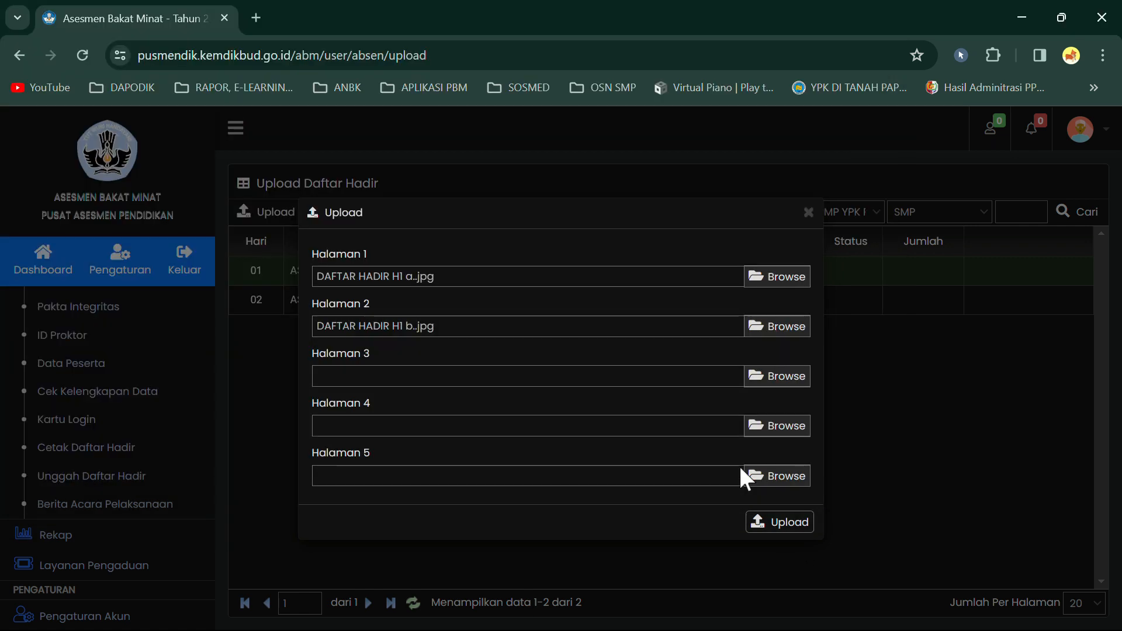
{"action": "left_click", "coordinate": [768, 521]}
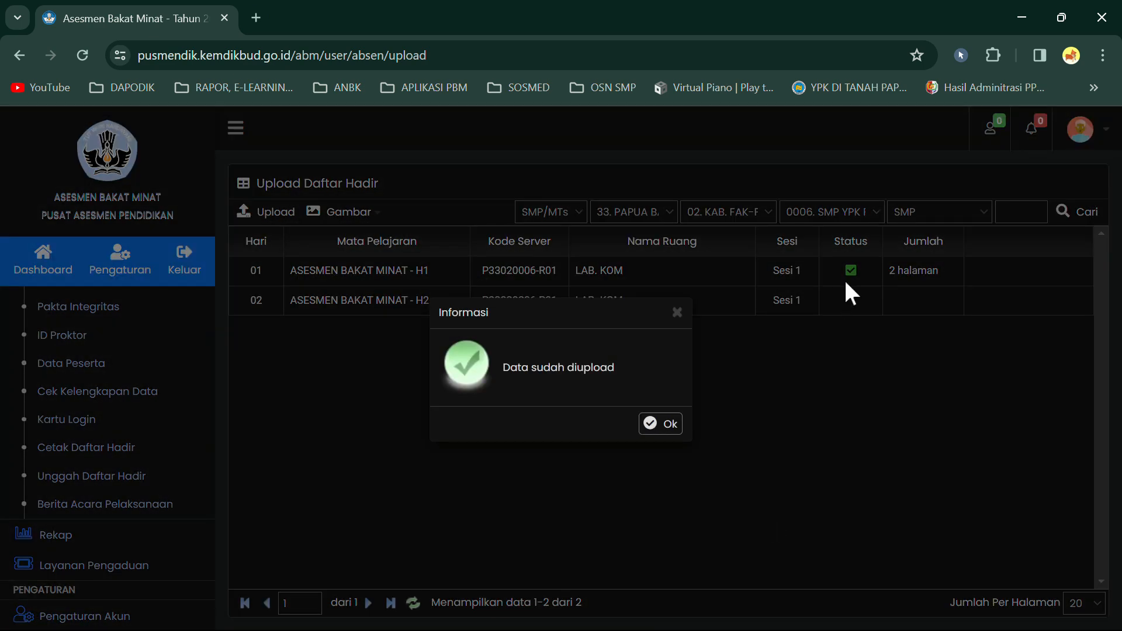
{"action": "left_click", "coordinate": [662, 424]}
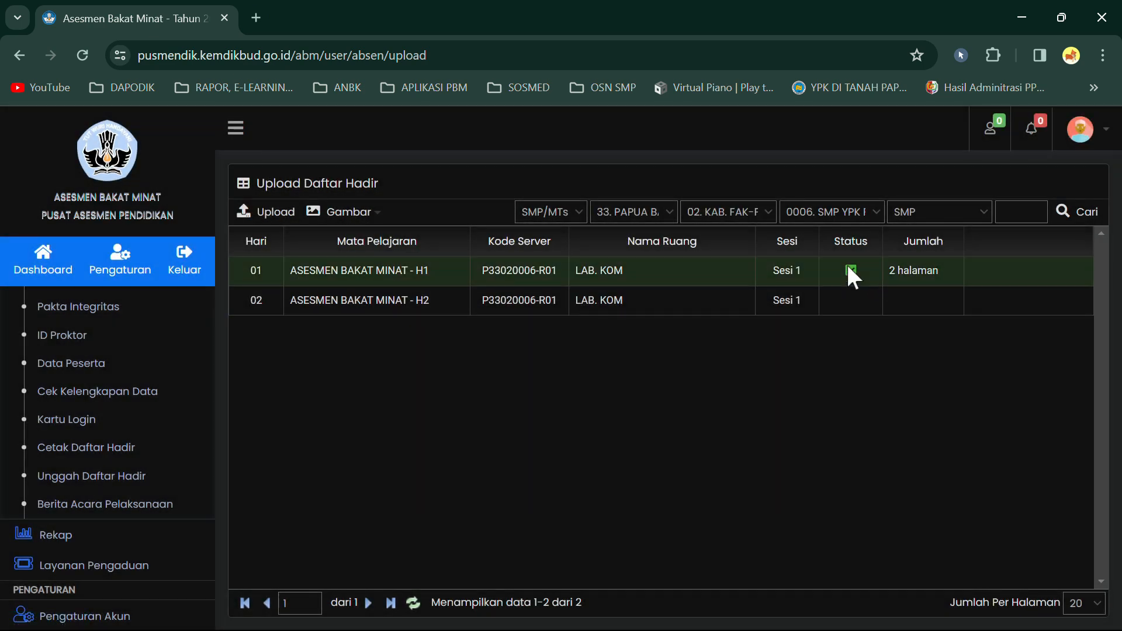
Review the day 01 attendance scans via Gambar > Cetak Gambar, then return and select day 02.
{"action": "left_click", "coordinate": [328, 211]}
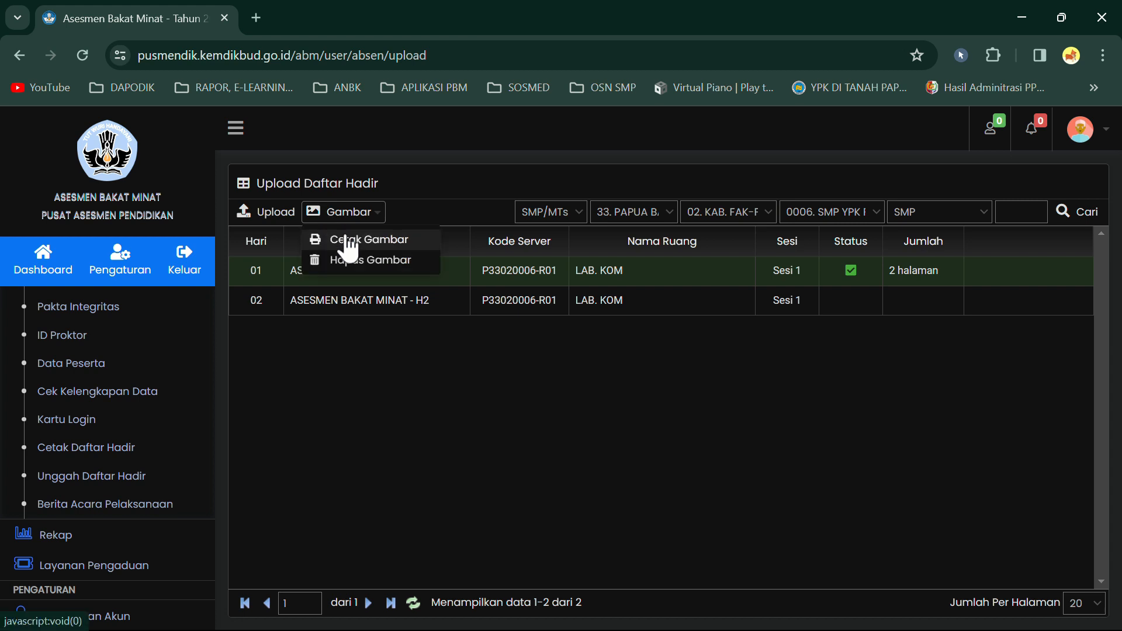
{"action": "left_click", "coordinate": [347, 240]}
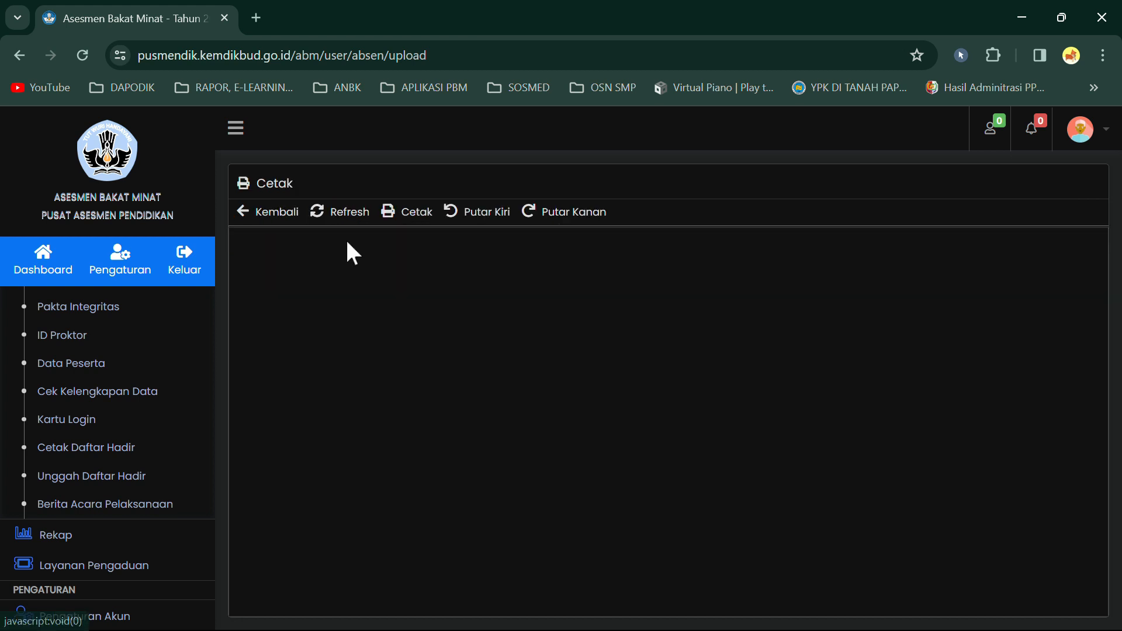
{"action": "scroll", "coordinate": [663, 421], "scroll_direction": "down", "scroll_amount": 3}
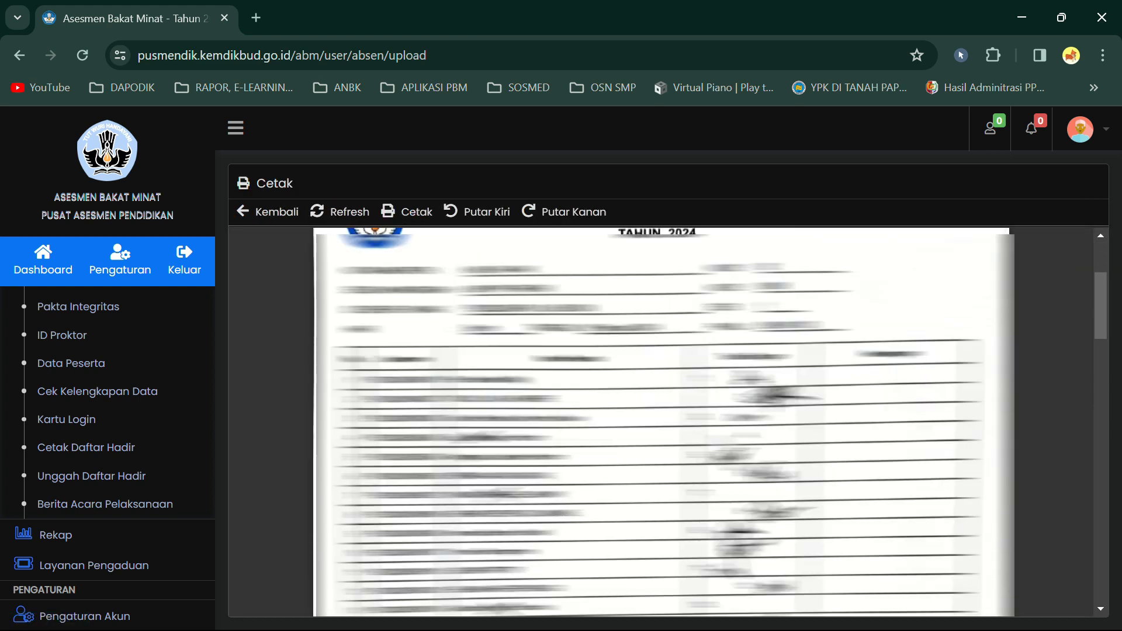
{"action": "scroll", "coordinate": [663, 421], "scroll_direction": "down", "scroll_amount": 10}
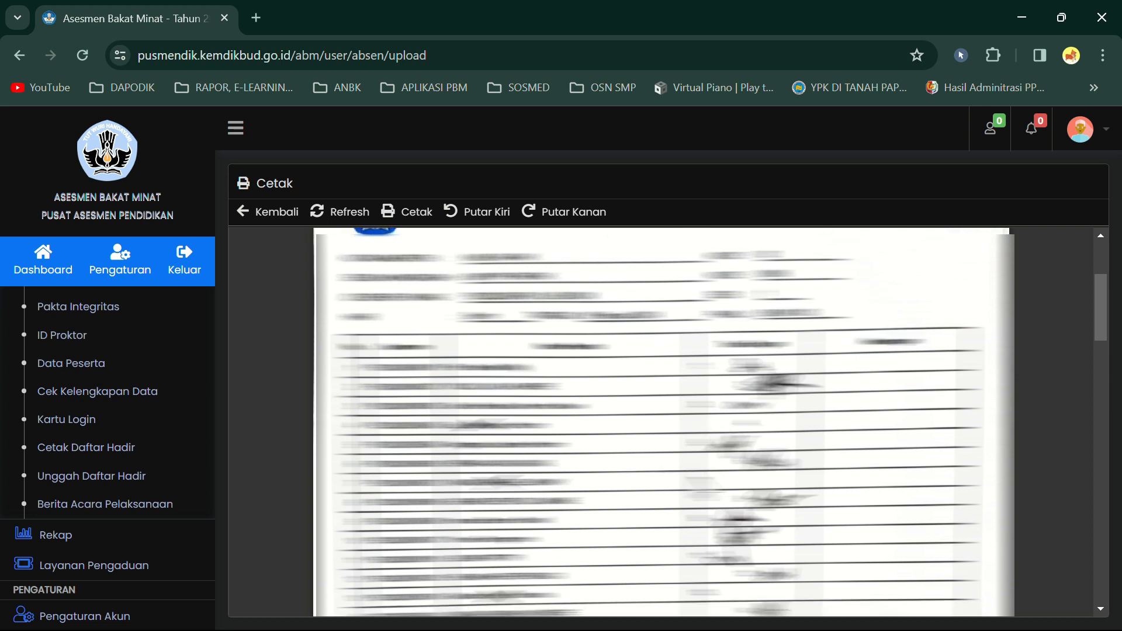
{"action": "scroll", "coordinate": [663, 421], "scroll_direction": "down", "scroll_amount": 7}
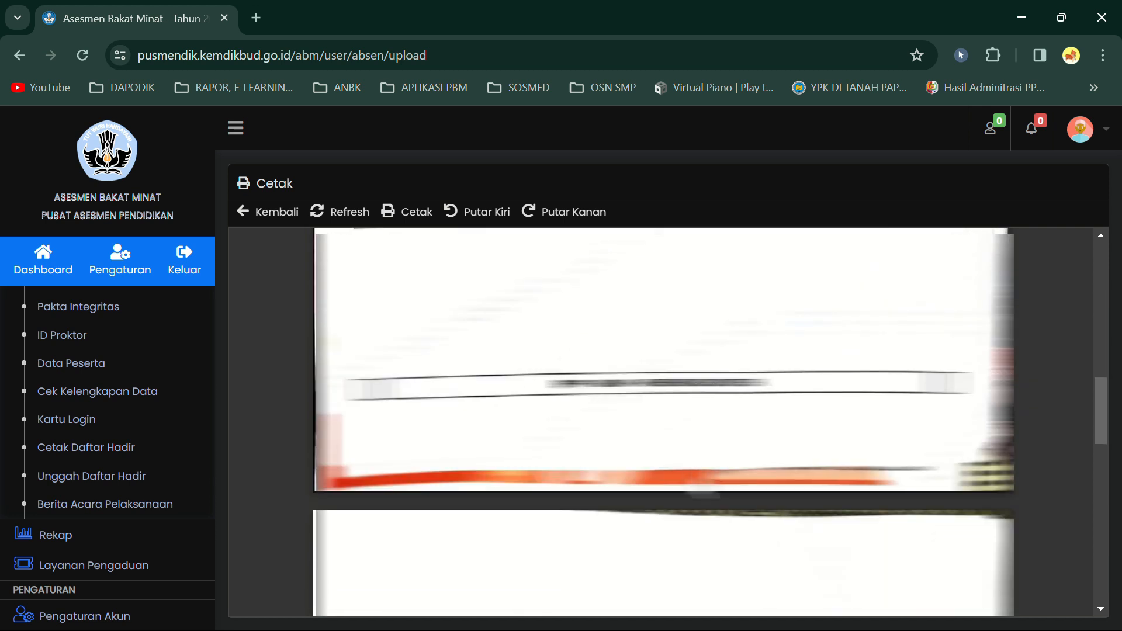
{"action": "scroll", "coordinate": [663, 421], "scroll_direction": "down", "scroll_amount": 5}
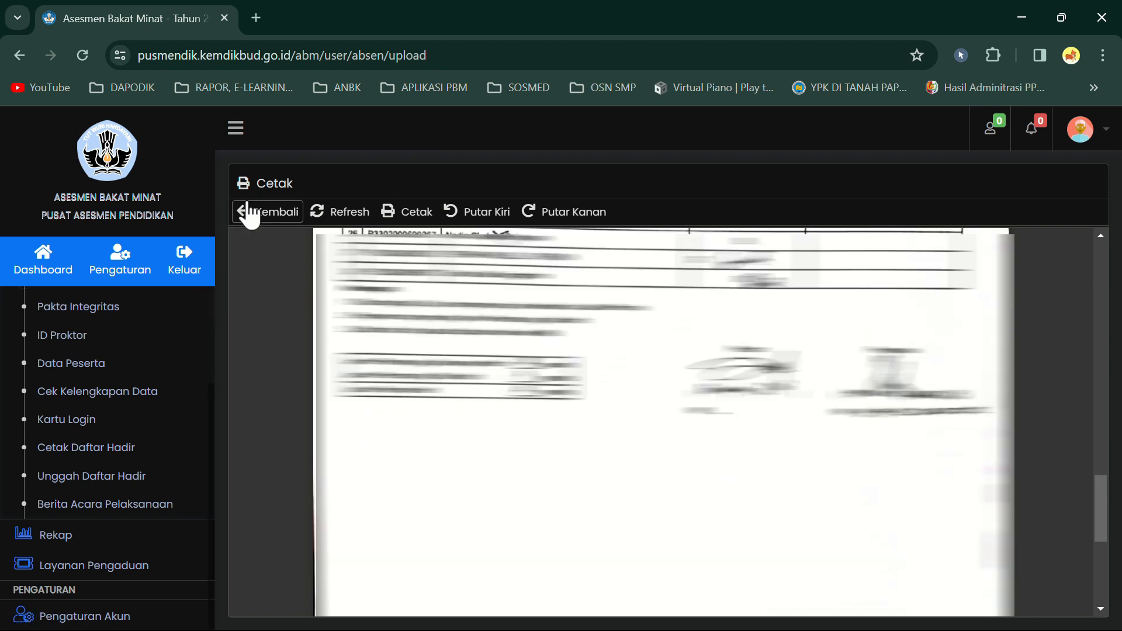
{"action": "left_click", "coordinate": [245, 211]}
{"action": "left_click", "coordinate": [777, 298]}
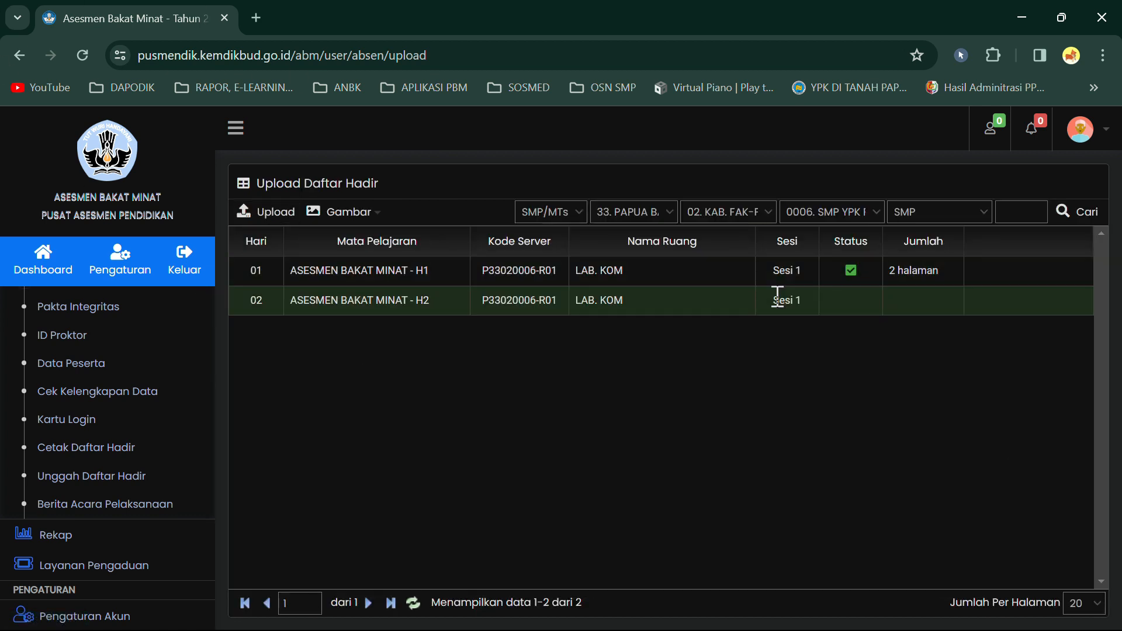
Upload DAFTAR HADIR H2 a and H2 b as pages 1 and 2 of day 02's attendance.
{"action": "left_click", "coordinate": [272, 211]}
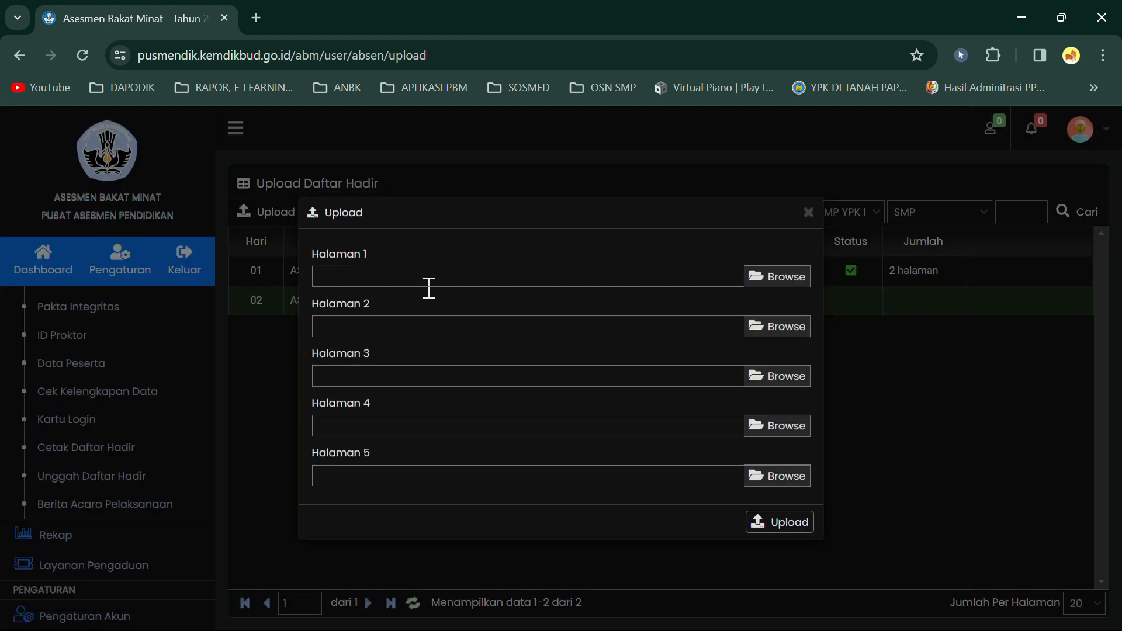
{"action": "left_click", "coordinate": [774, 271]}
{"action": "left_click", "coordinate": [254, 274]}
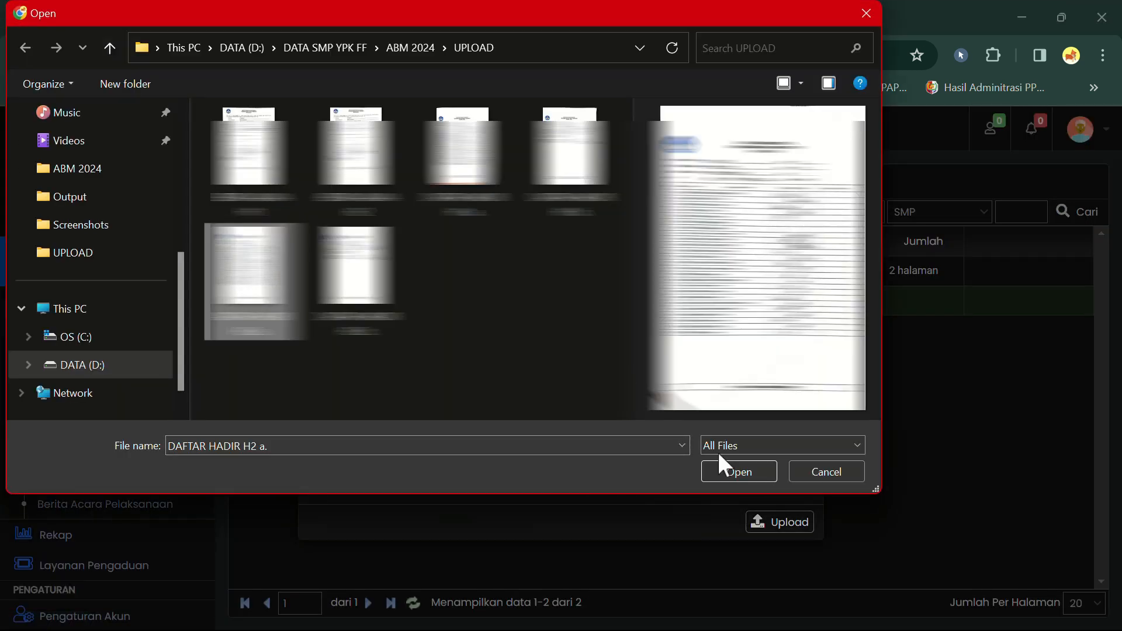
{"action": "left_click", "coordinate": [750, 475]}
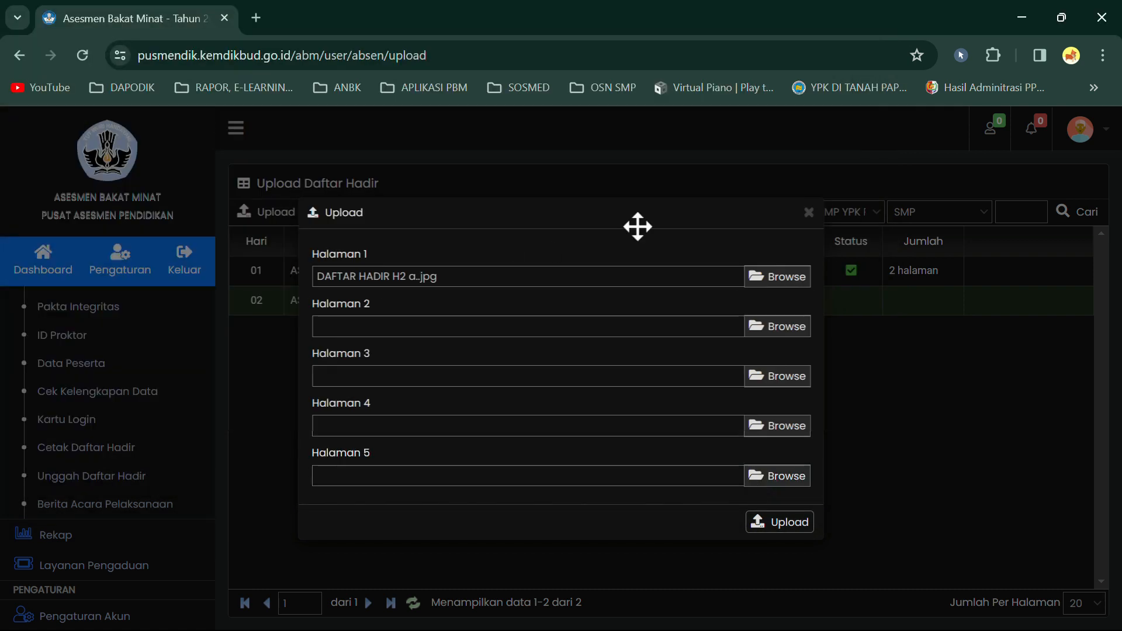
{"action": "left_click", "coordinate": [775, 325]}
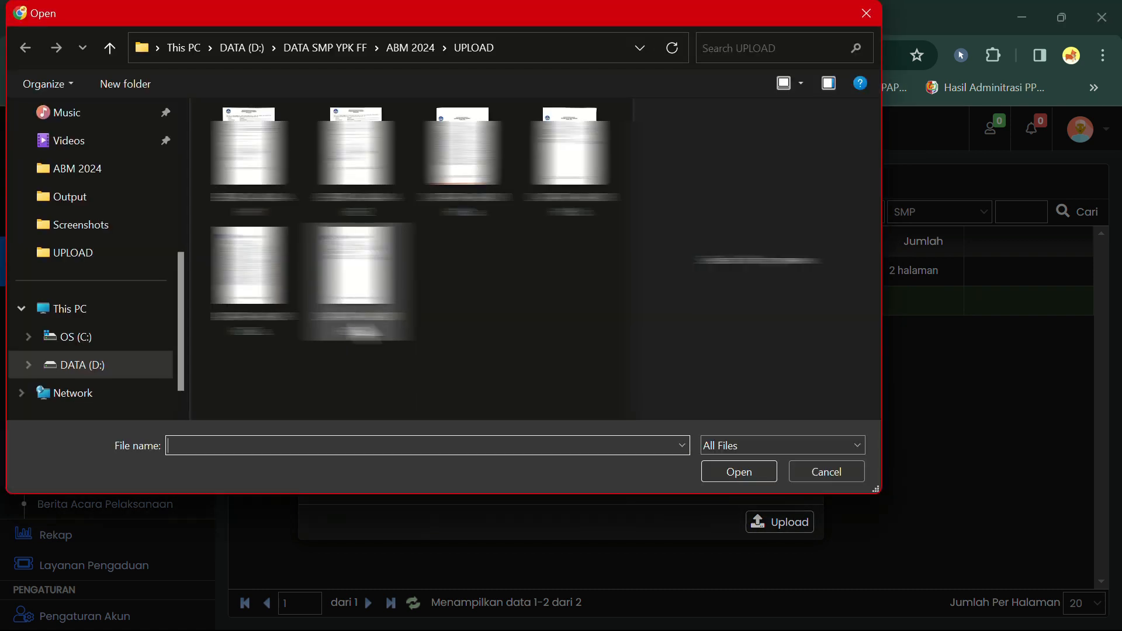
{"action": "left_click", "coordinate": [357, 275]}
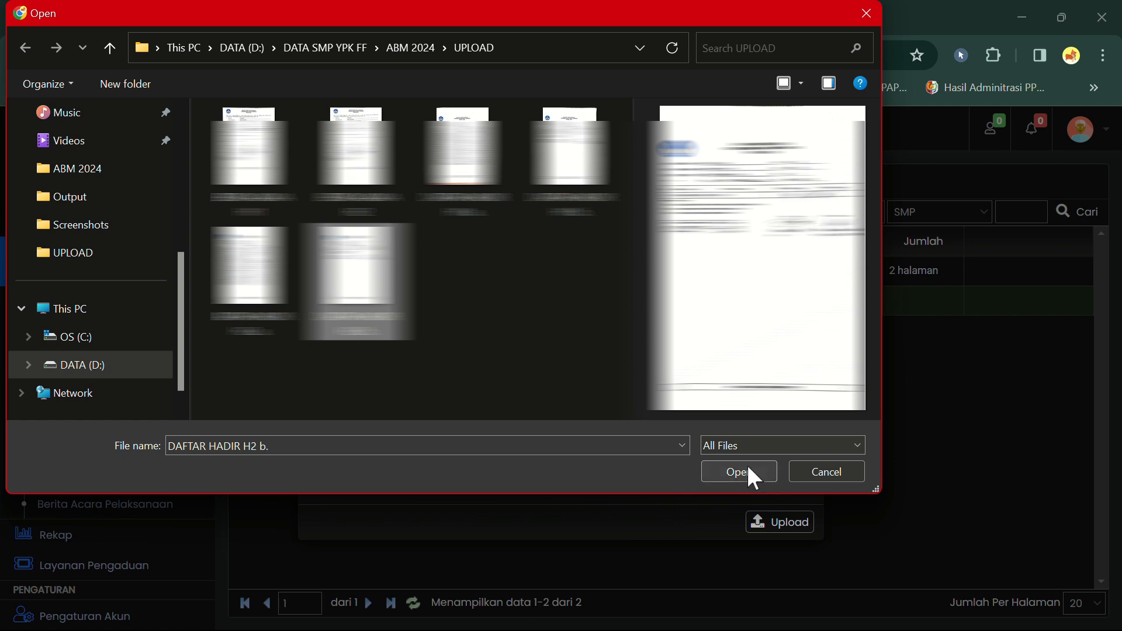
{"action": "left_click", "coordinate": [746, 463]}
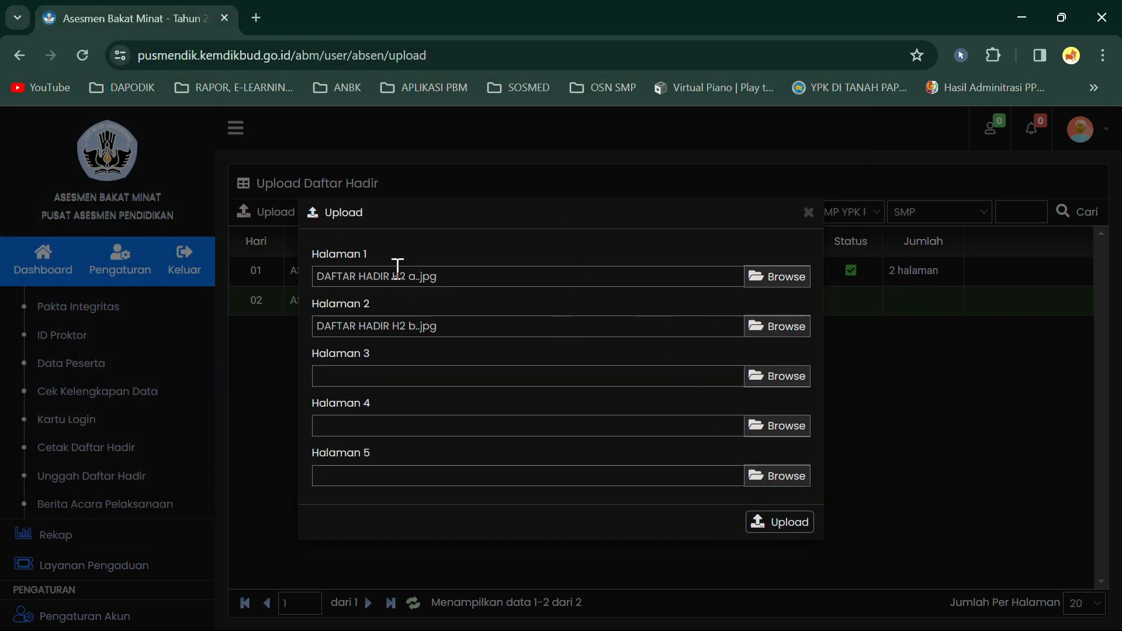
{"action": "left_click_drag", "start_coordinate": [318, 278], "coordinate": [465, 279]}
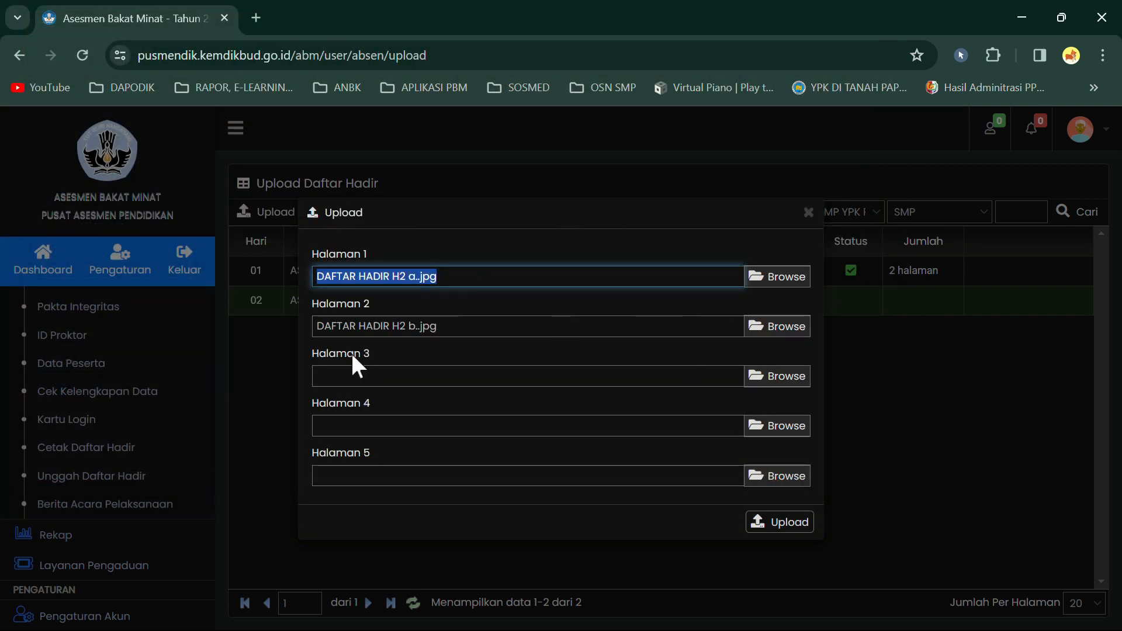
{"action": "left_click_drag", "start_coordinate": [322, 329], "coordinate": [472, 328]}
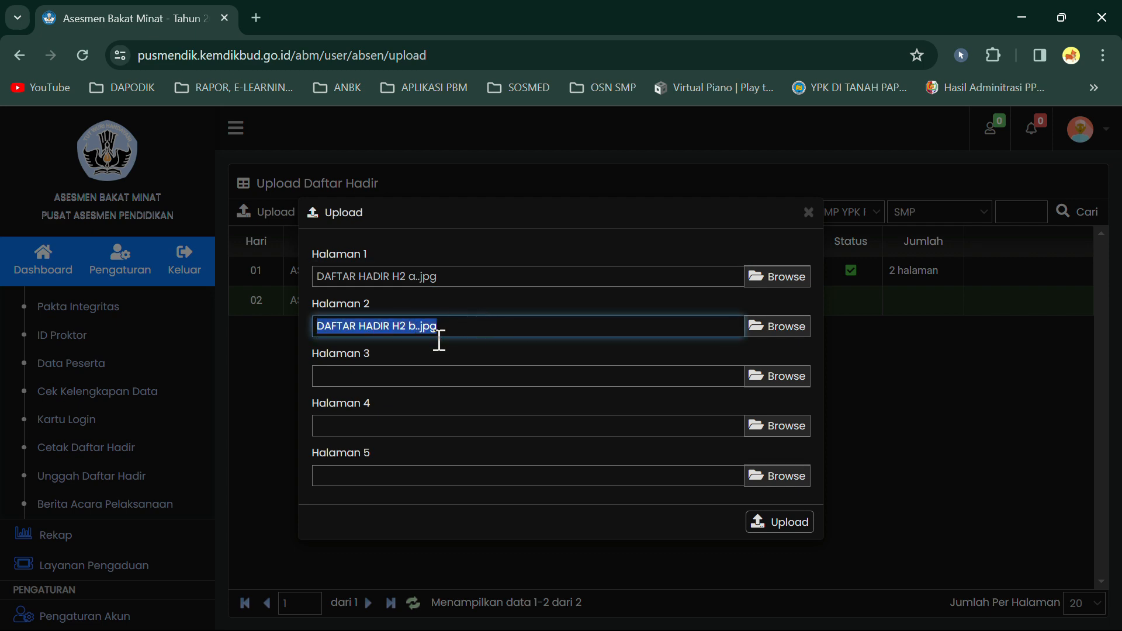
{"action": "left_click", "coordinate": [787, 526]}
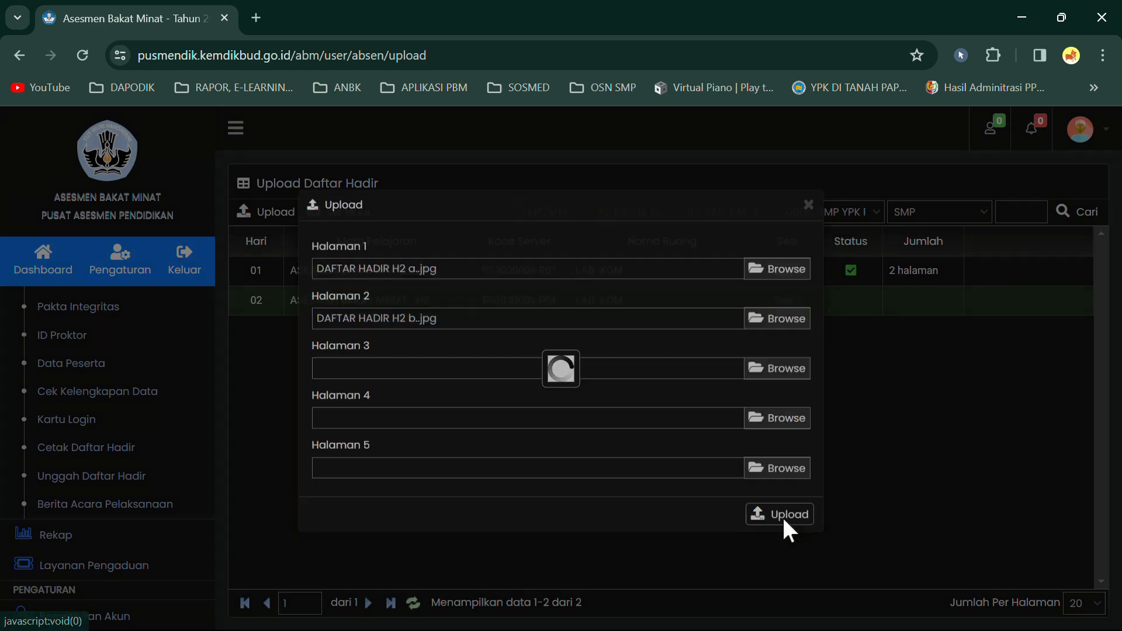
{"action": "left_click", "coordinate": [648, 425]}
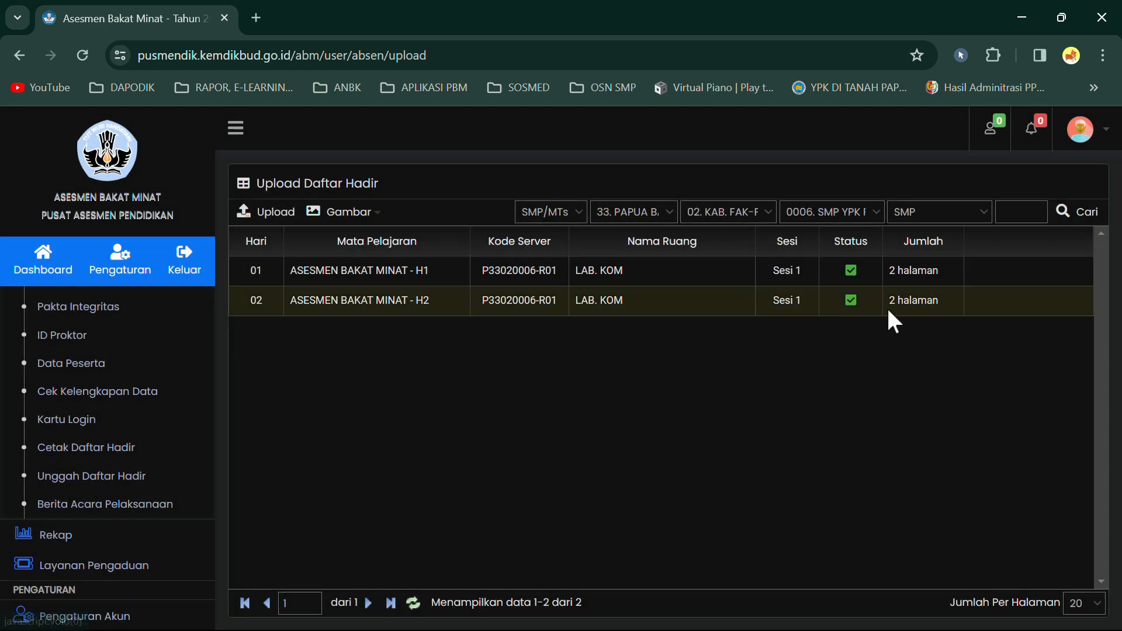
Select the day 02 row and review its uploaded attendance scans through Gambar > Cetak Gambar.
{"action": "left_click", "coordinate": [863, 296]}
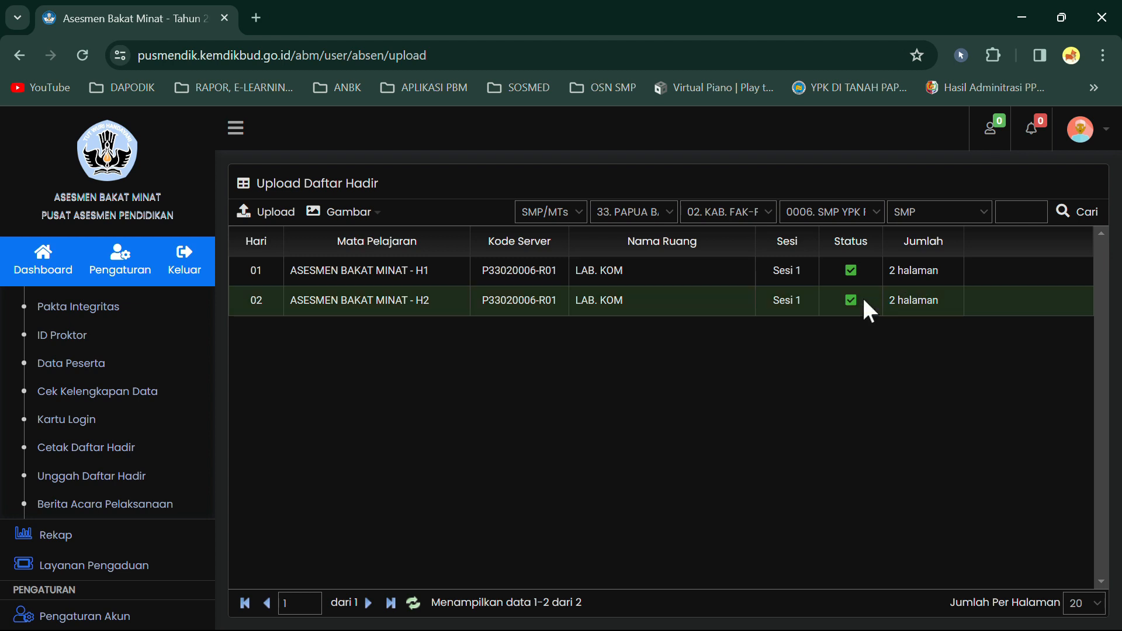
{"action": "left_click", "coordinate": [345, 213]}
{"action": "left_click", "coordinate": [350, 239]}
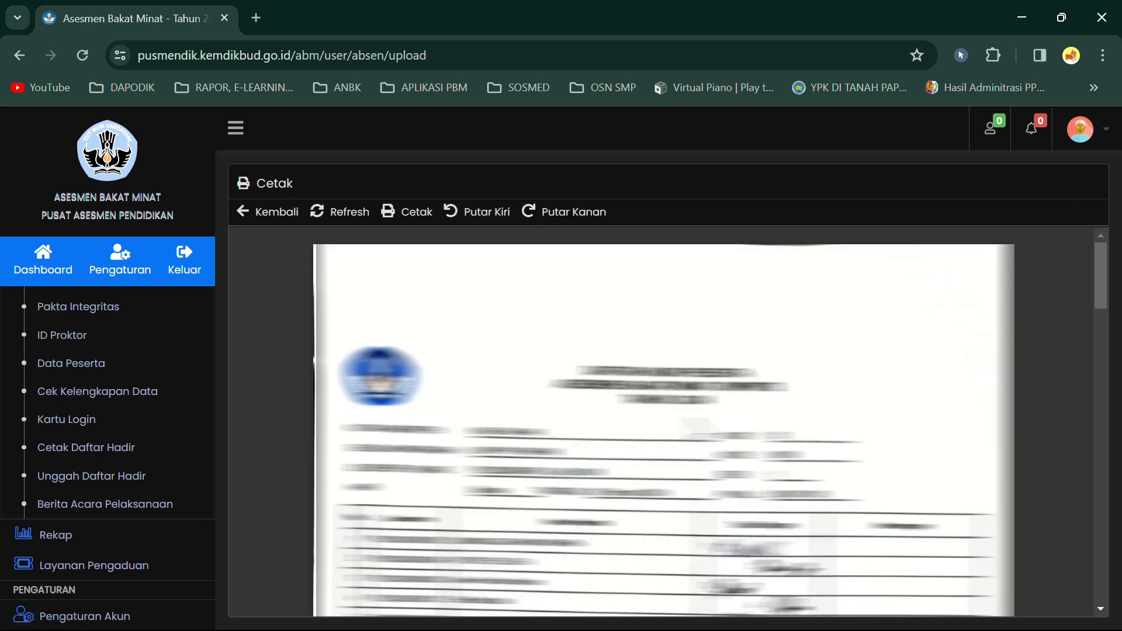
{"action": "scroll", "coordinate": [663, 421], "scroll_direction": "down", "scroll_amount": 10}
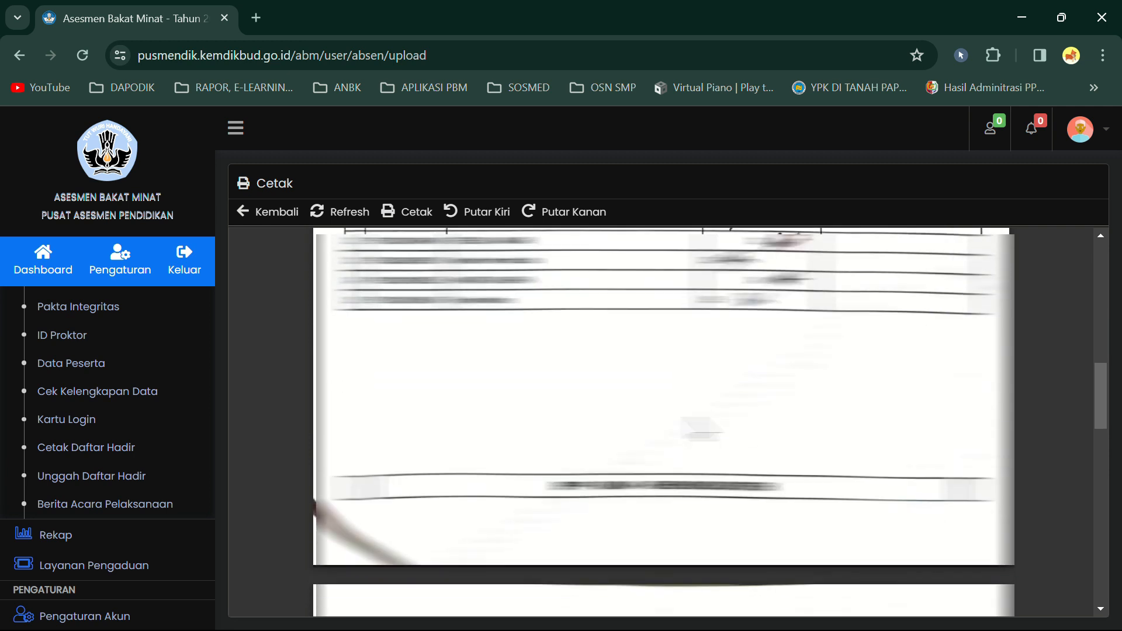
{"action": "scroll", "coordinate": [693, 417], "scroll_direction": "down", "scroll_amount": 1}
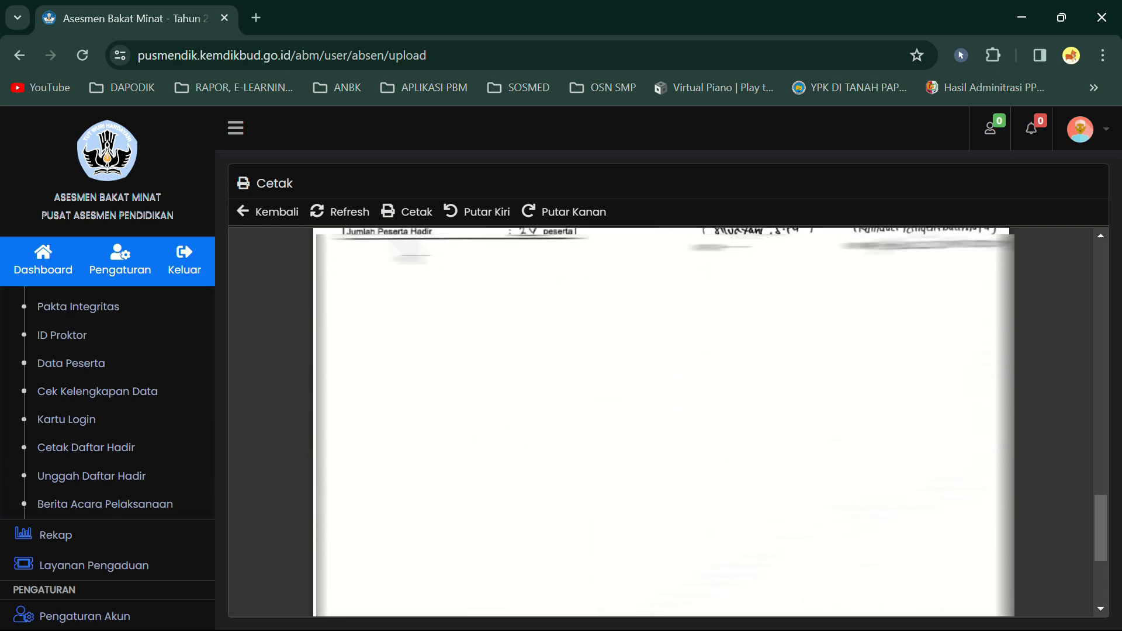
{"action": "scroll", "coordinate": [483, 292], "scroll_direction": "up", "scroll_amount": 3}
Return from the preview and move from Unggah Daftar Hadir to the Berita Acara Pelaksanaan page.
{"action": "left_click", "coordinate": [261, 212]}
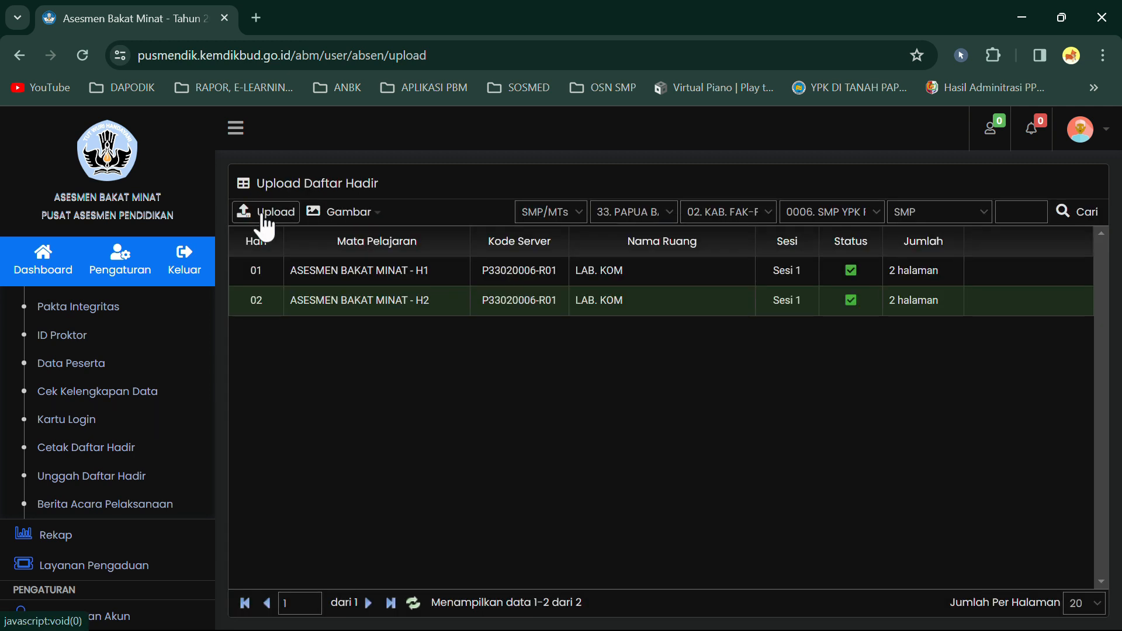
{"action": "left_click", "coordinate": [89, 479]}
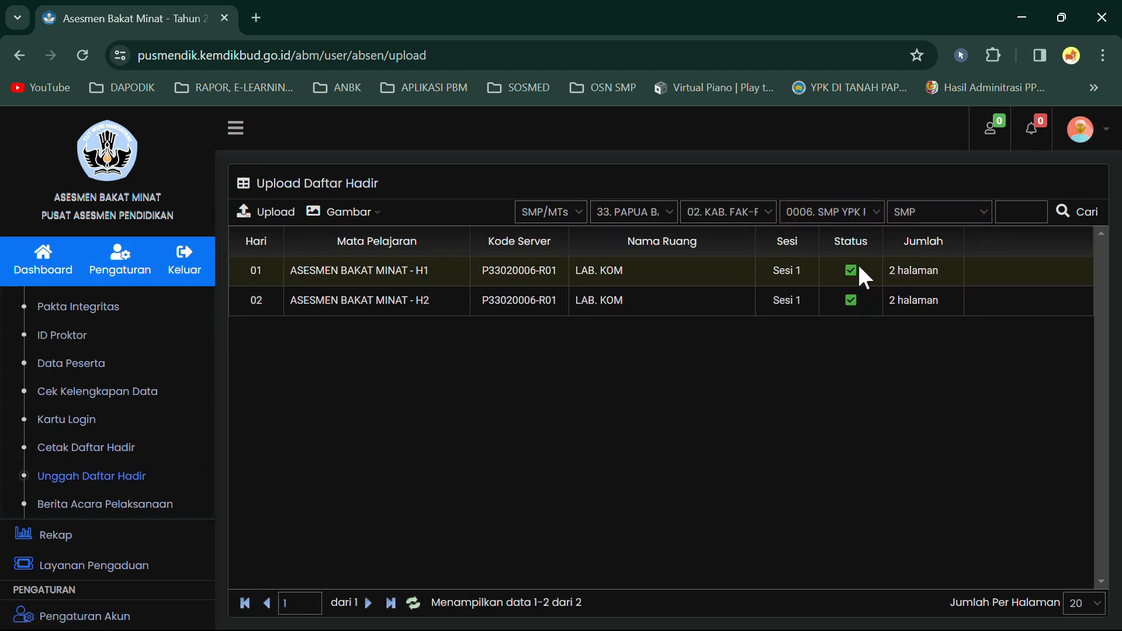
{"action": "left_click", "coordinate": [85, 506]}
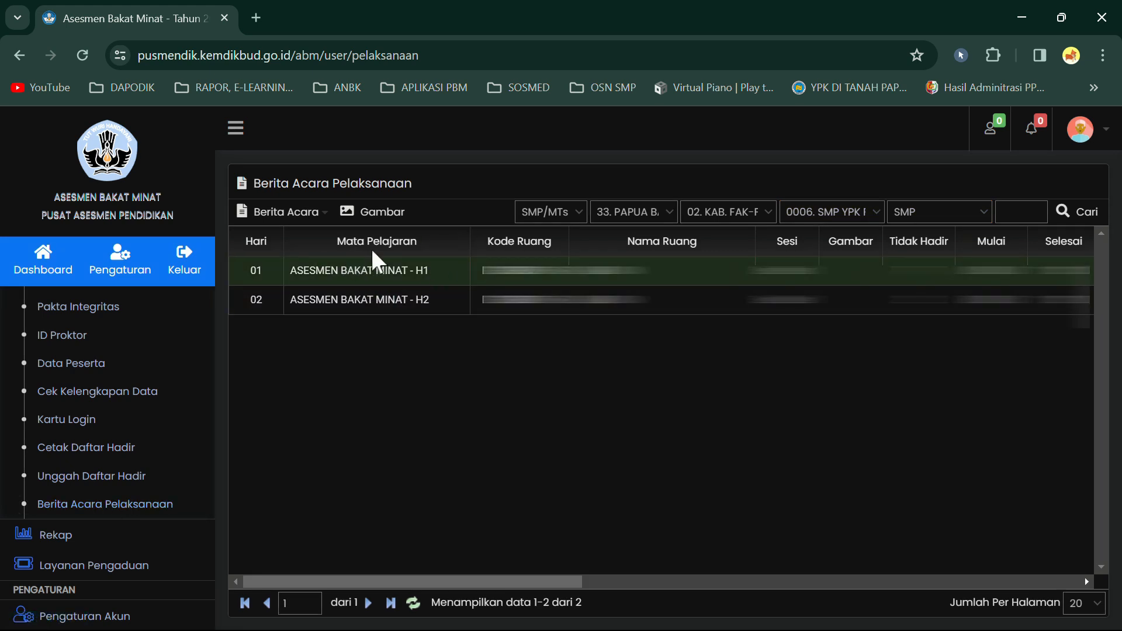
{"action": "left_click", "coordinate": [324, 215]}
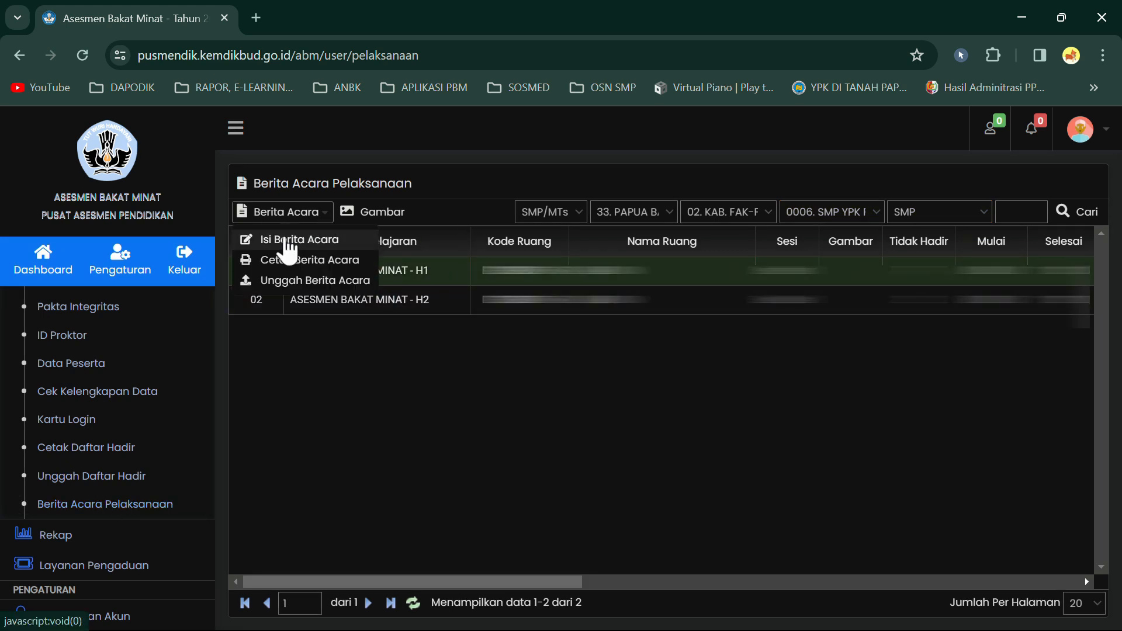
Save the pre-filled day 01 Berita Acara form, which lists 7 absent usernames, via Isi Berita Acara.
{"action": "left_click", "coordinate": [287, 240]}
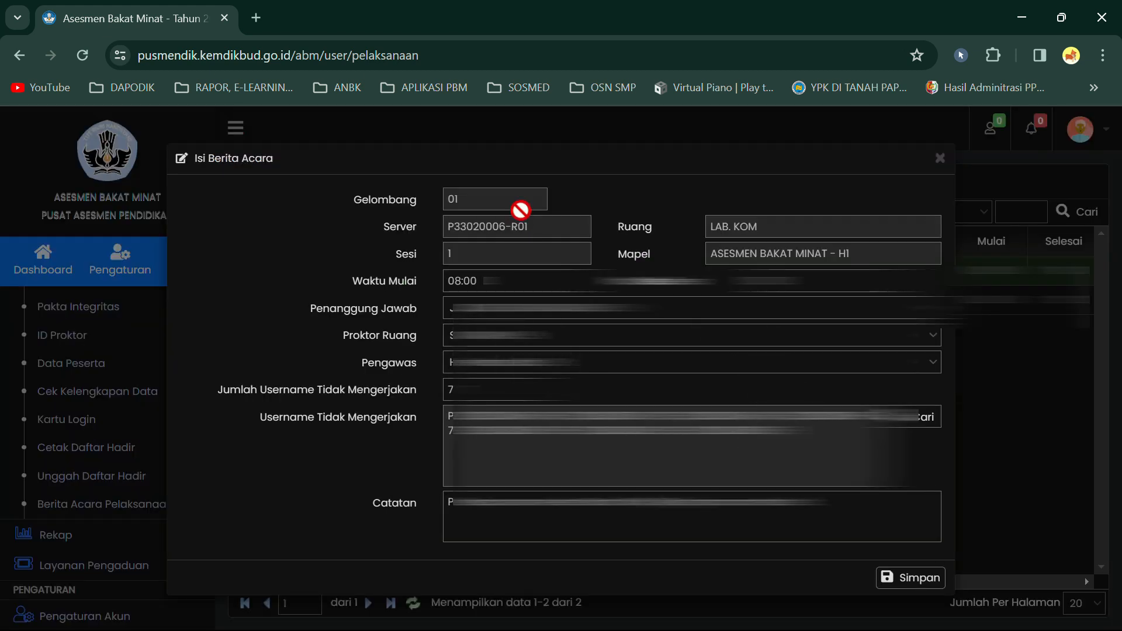
{"action": "left_click", "coordinate": [930, 576]}
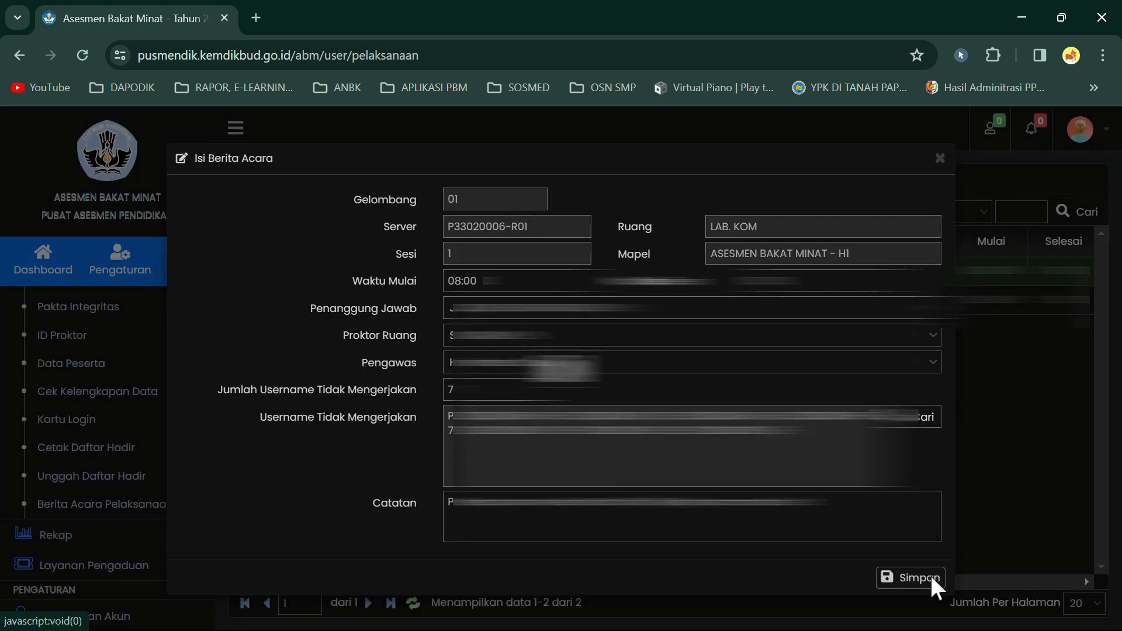
{"action": "left_click", "coordinate": [668, 426]}
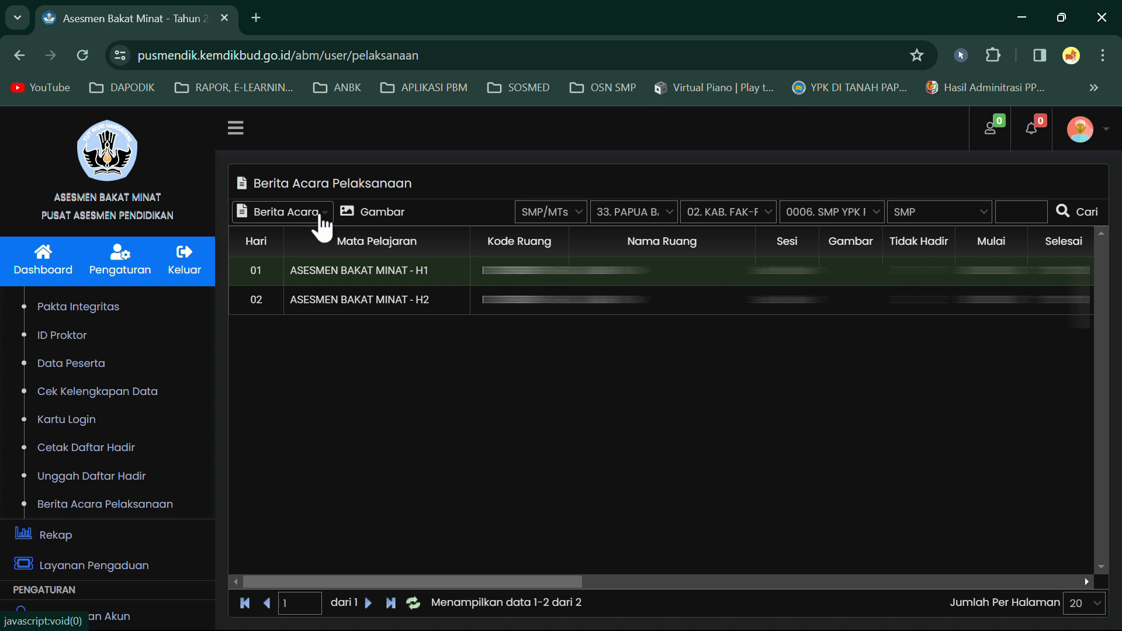
{"action": "left_click", "coordinate": [316, 218]}
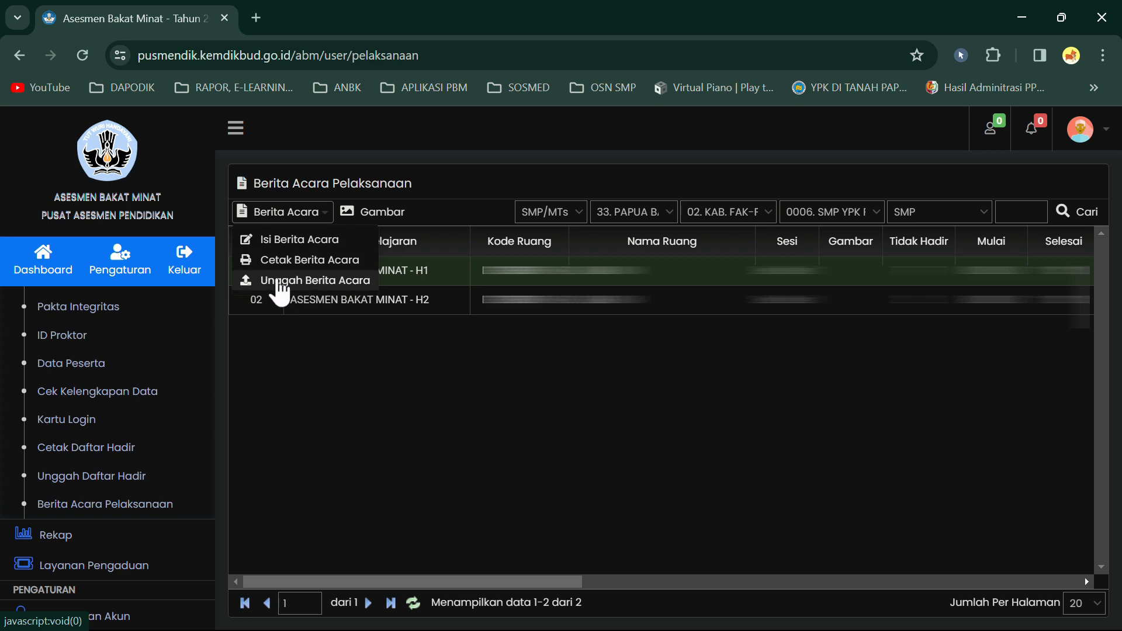
Upload the BERITA ACARA H1 scan through Unggah Berita Acara for the day 01 session.
{"action": "left_click", "coordinate": [273, 281]}
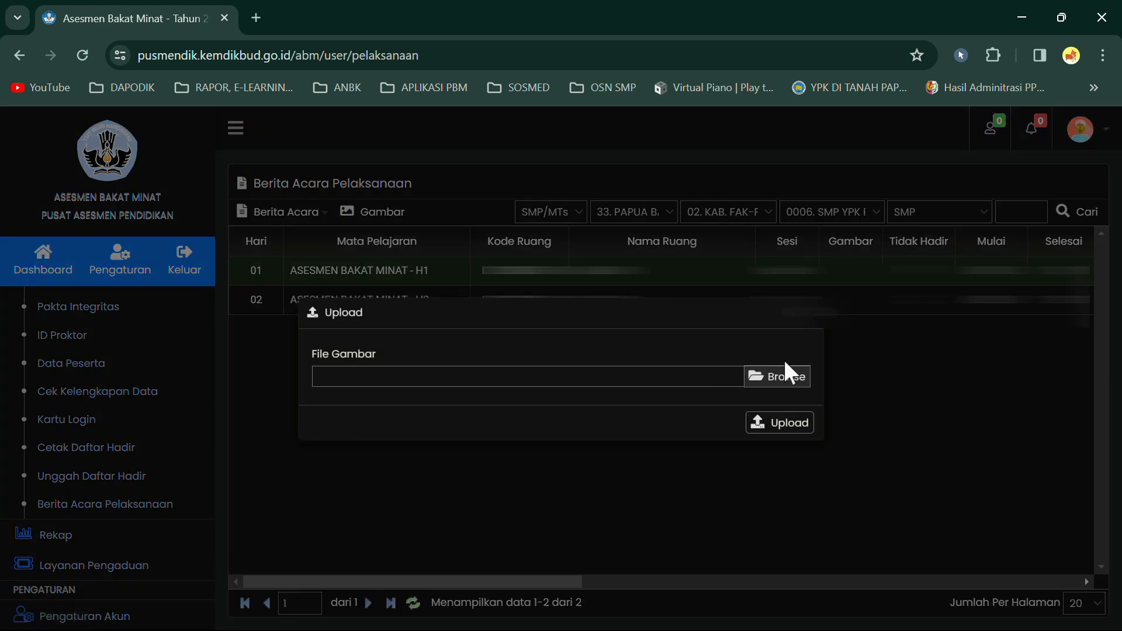
{"action": "left_click", "coordinate": [766, 374]}
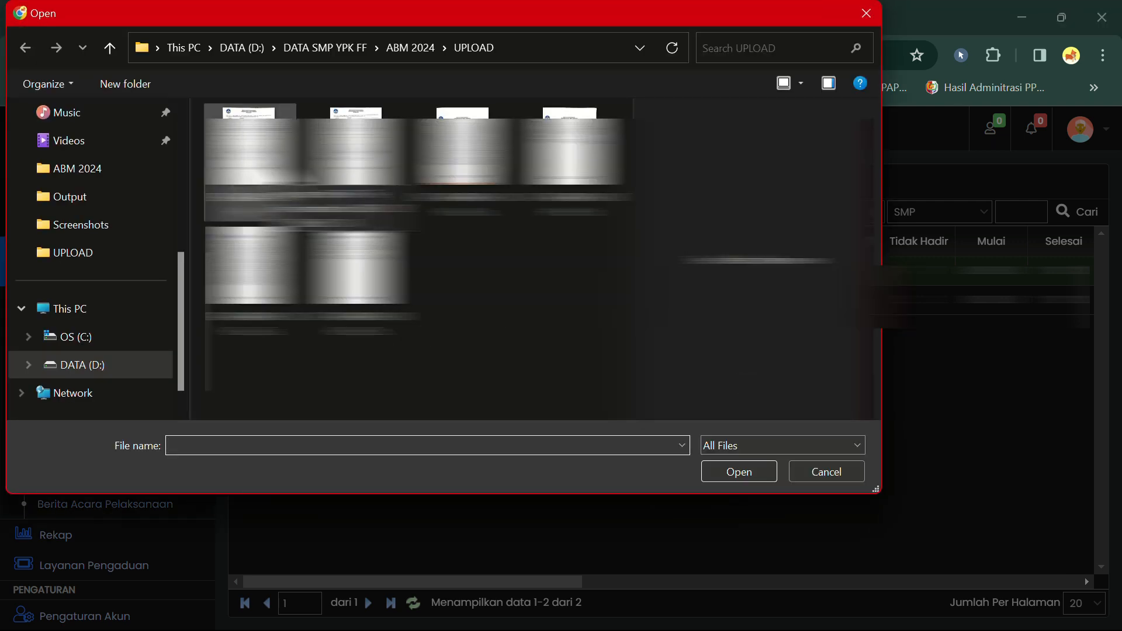
{"action": "left_click", "coordinate": [281, 173]}
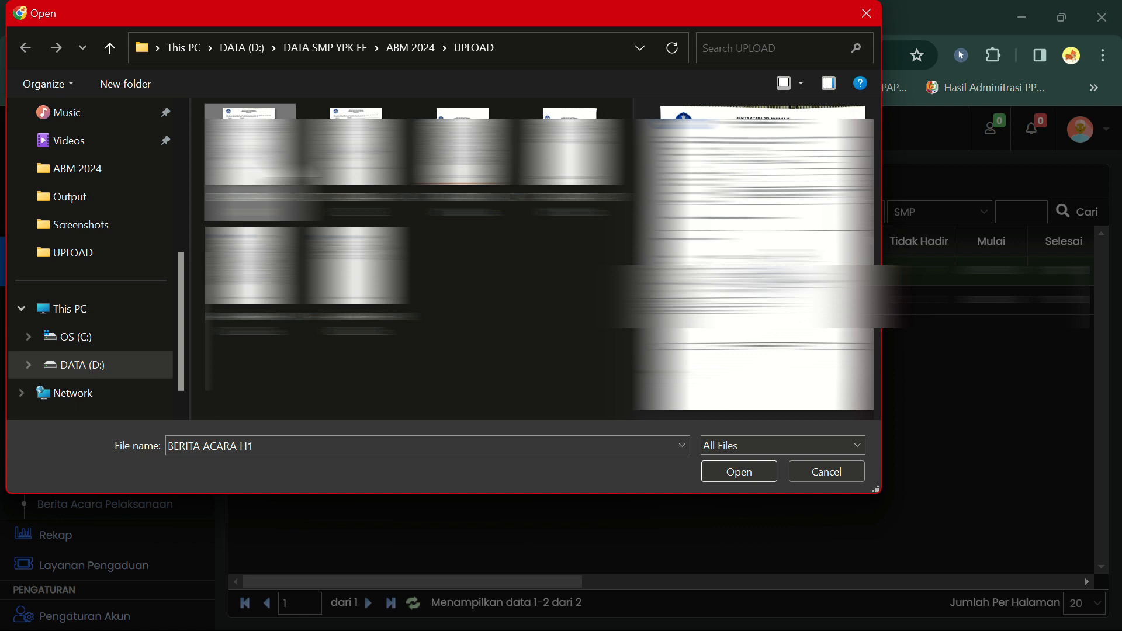
{"action": "left_click", "coordinate": [732, 474]}
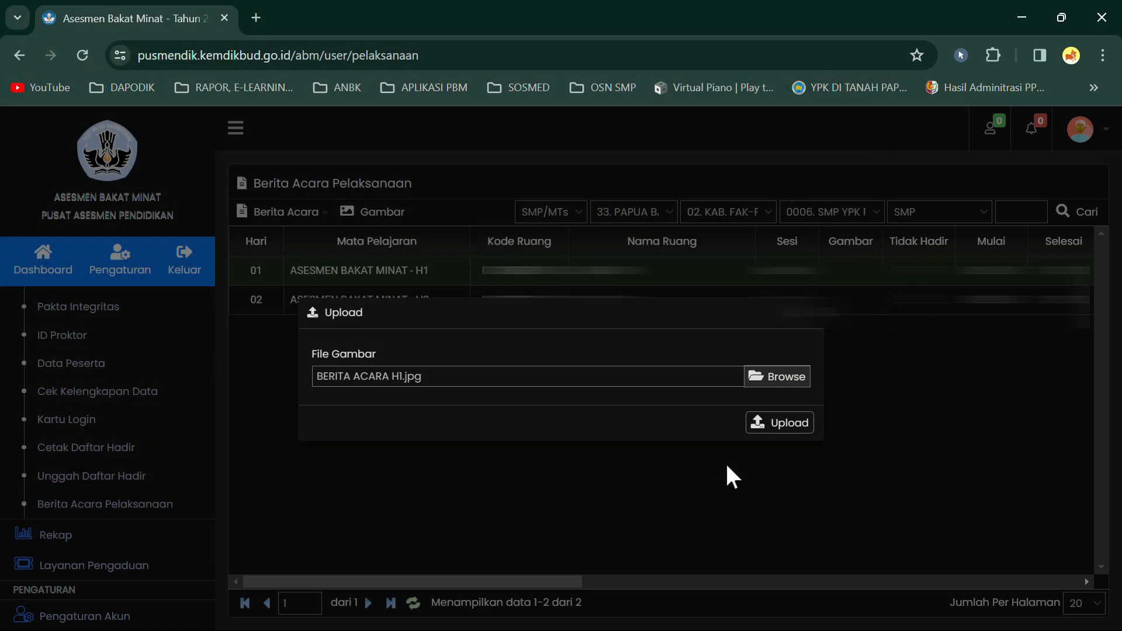
{"action": "left_click", "coordinate": [790, 425]}
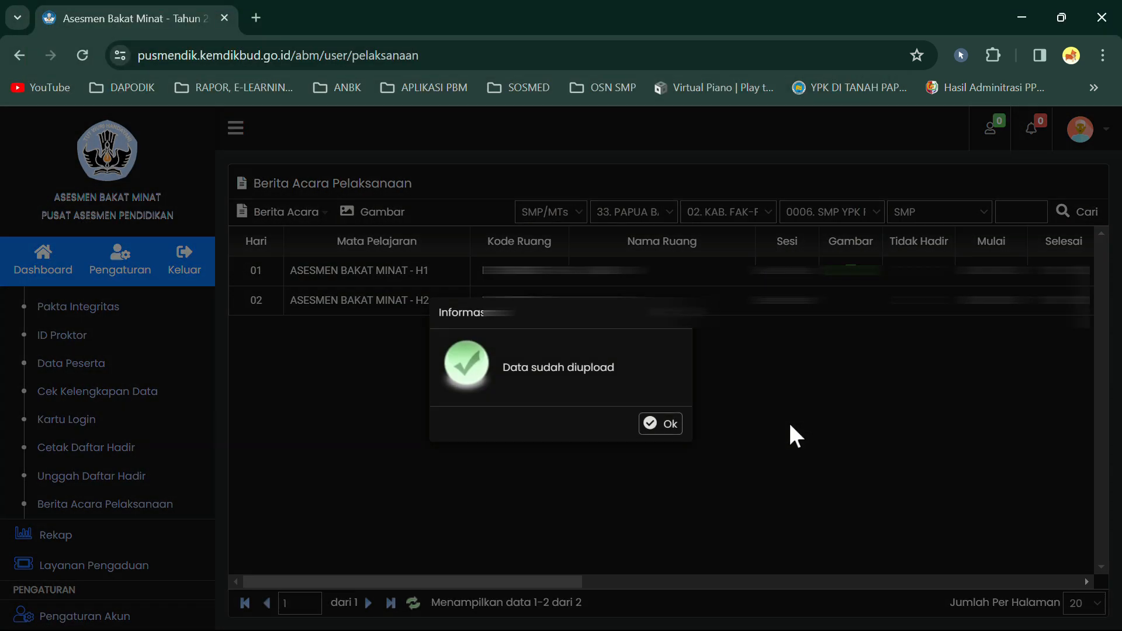
{"action": "left_click", "coordinate": [662, 425]}
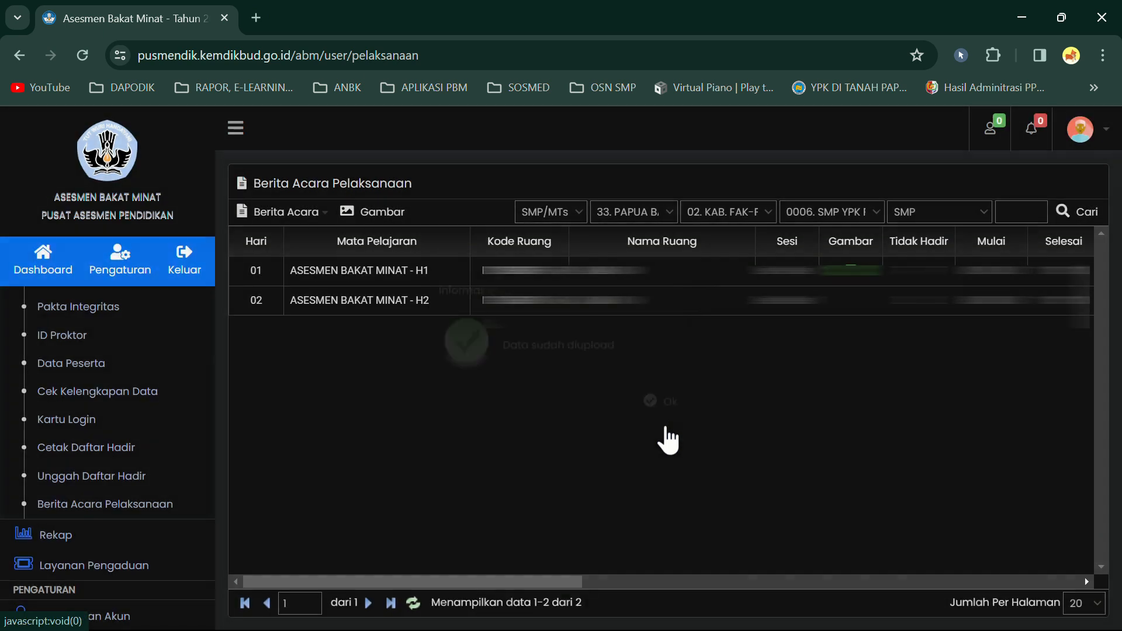
View day 01's uploaded Berita Acara image, then return and select the day 02 session.
{"action": "left_click", "coordinate": [833, 270]}
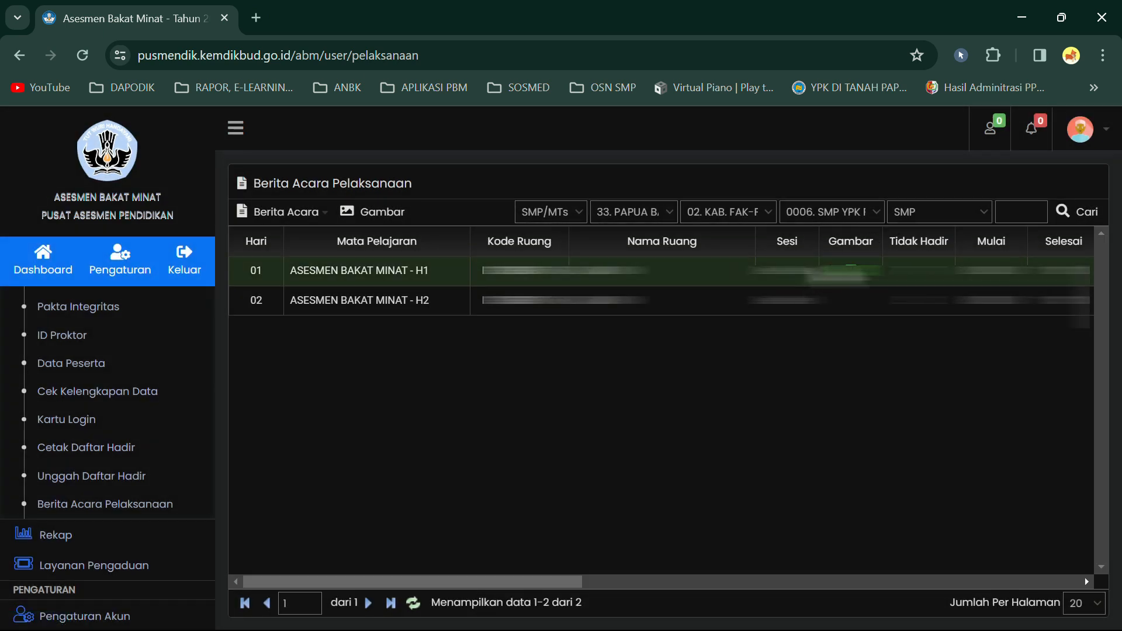
{"action": "left_click", "coordinate": [348, 212]}
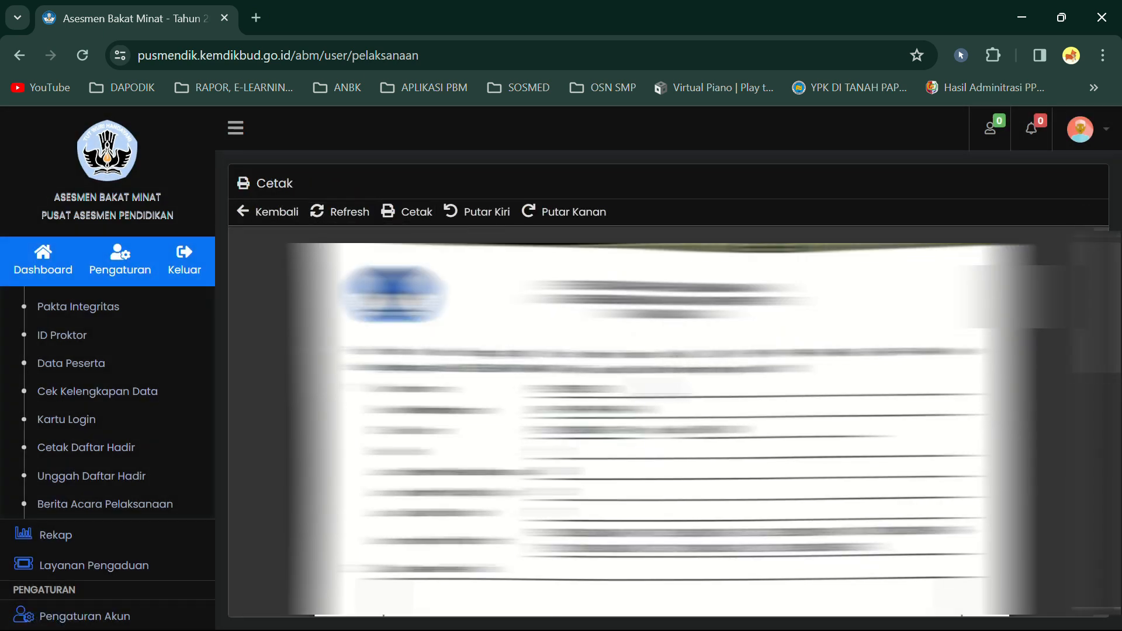
{"action": "scroll", "coordinate": [660, 421], "scroll_direction": "down", "scroll_amount": 5}
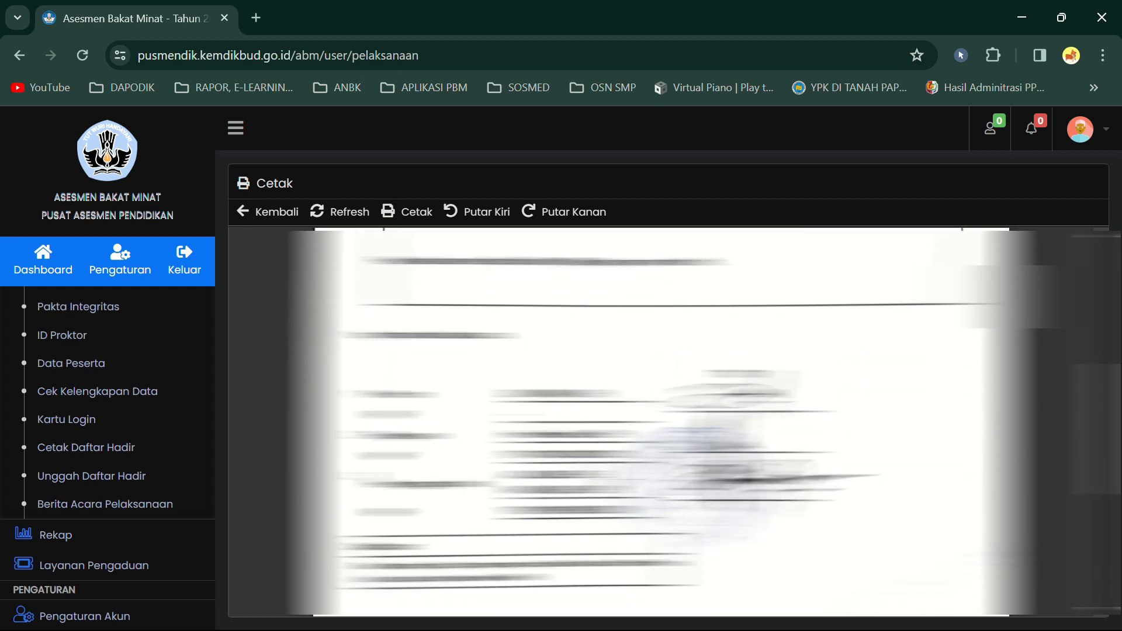
{"action": "scroll", "coordinate": [661, 421], "scroll_direction": "down", "scroll_amount": 5}
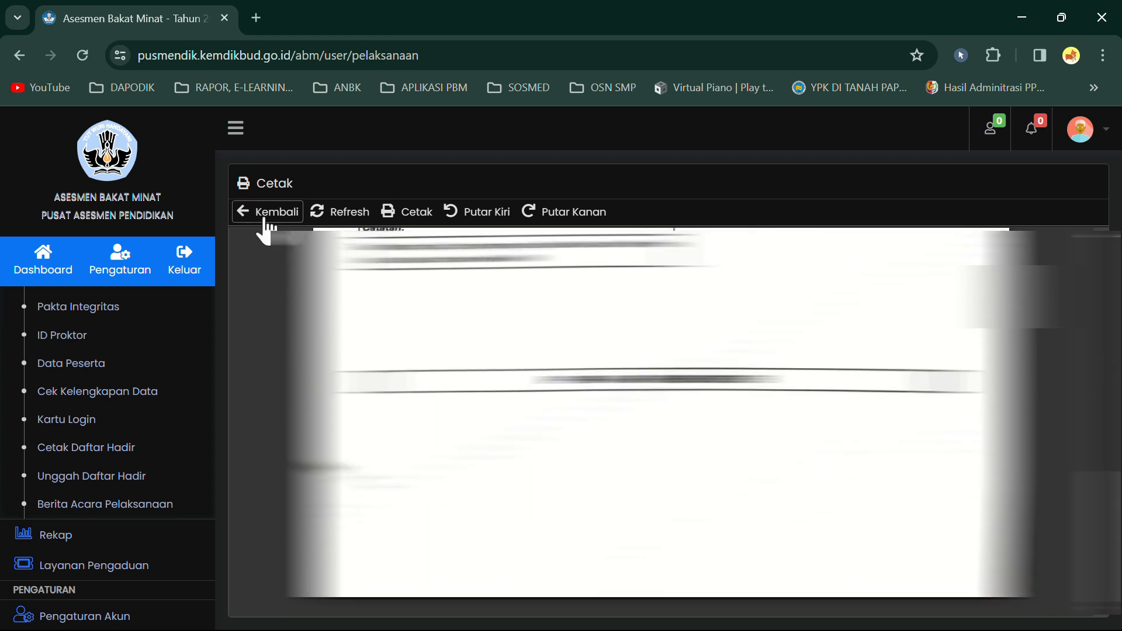
{"action": "left_click", "coordinate": [267, 212]}
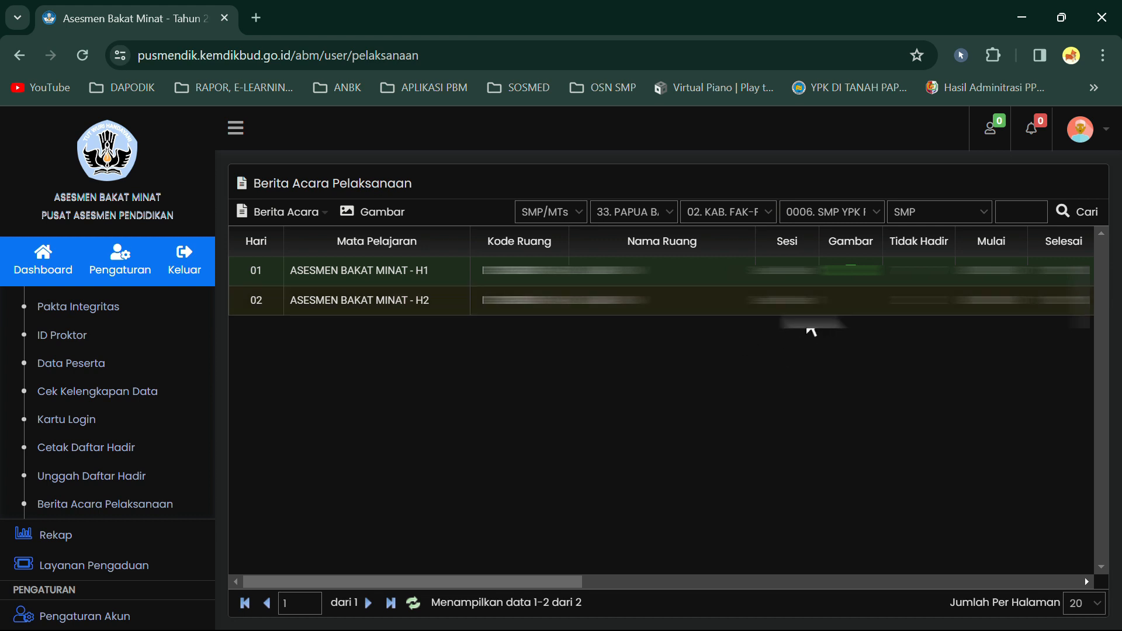
{"action": "left_click", "coordinate": [830, 307]}
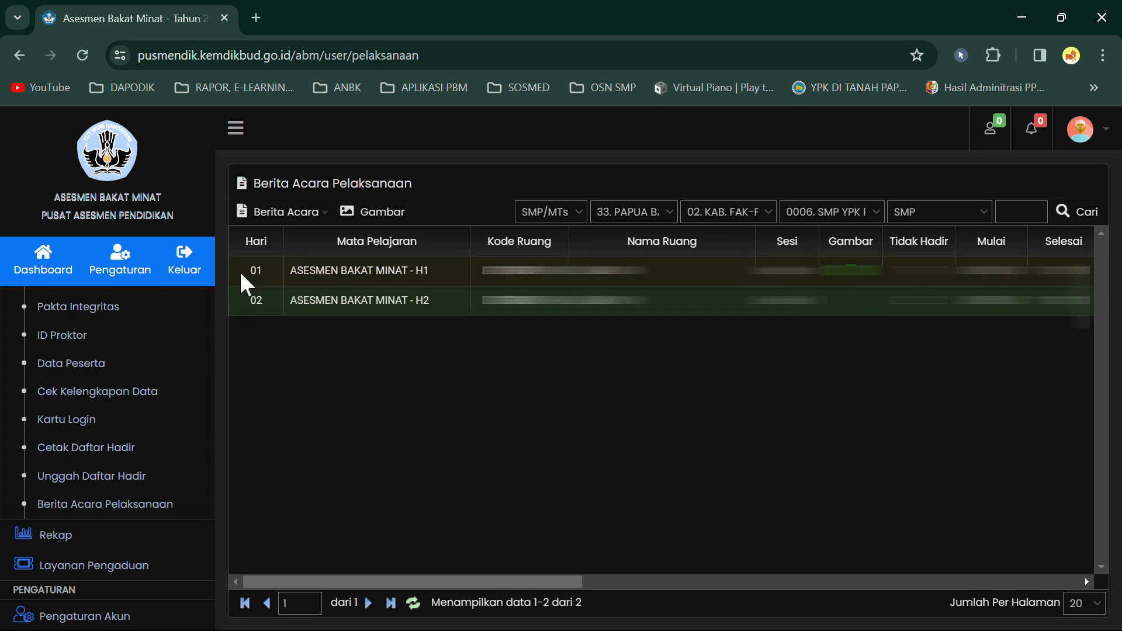
Attach BERITA ACARA H2.jpg via Unggah Berita Acara for day 02 and confirm the upload.
{"action": "left_click", "coordinate": [308, 219]}
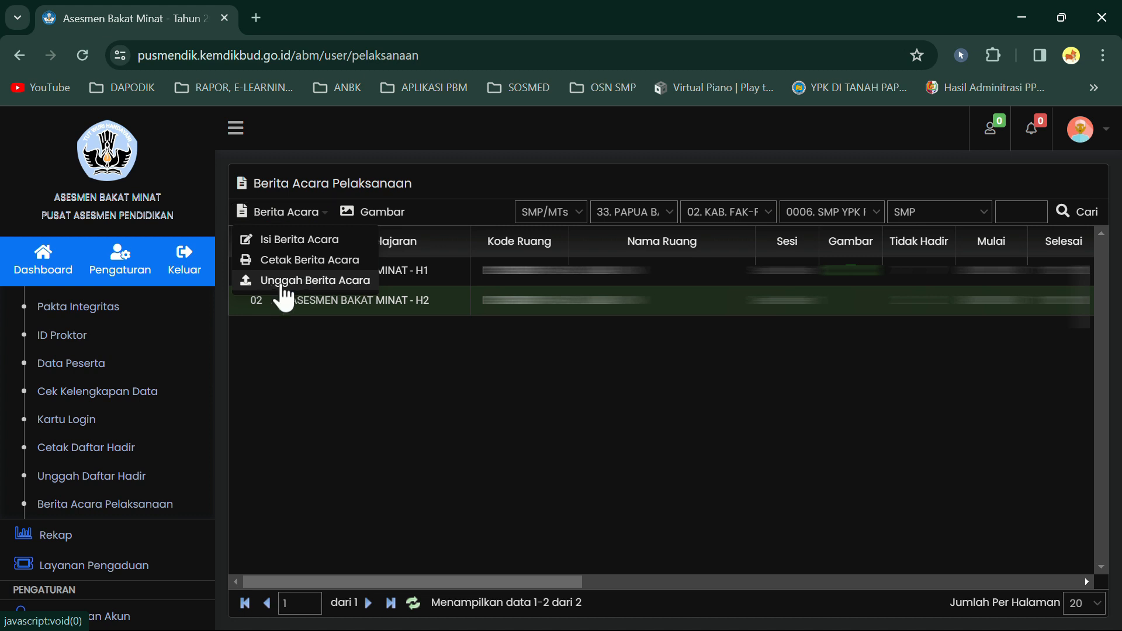
{"action": "left_click", "coordinate": [285, 284]}
{"action": "left_click", "coordinate": [786, 377]}
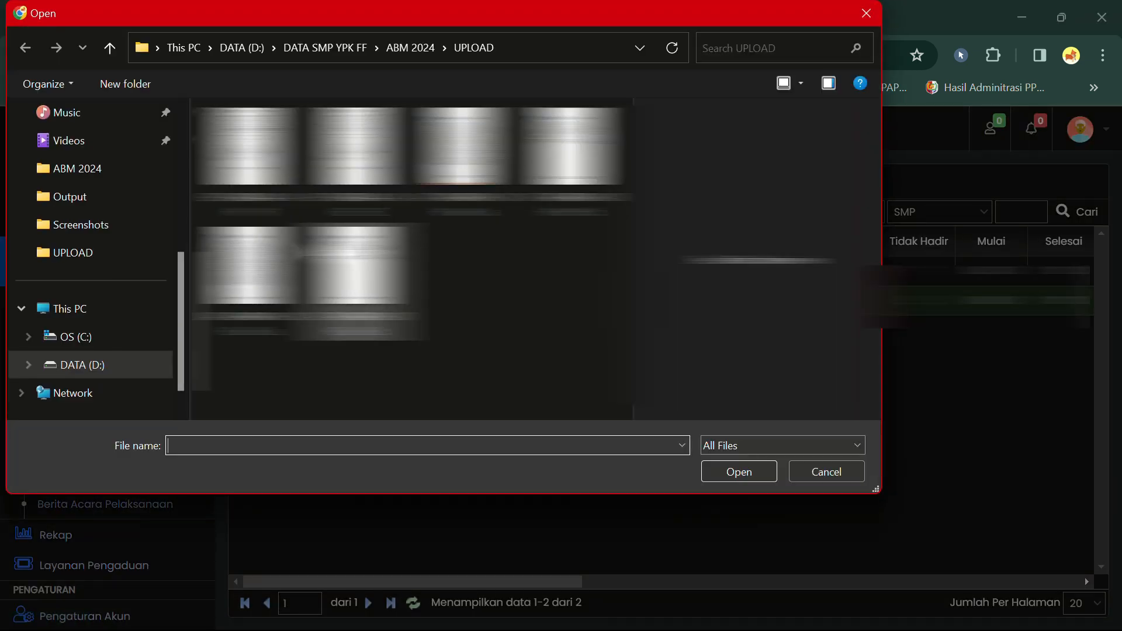
{"action": "left_click", "coordinate": [360, 294]}
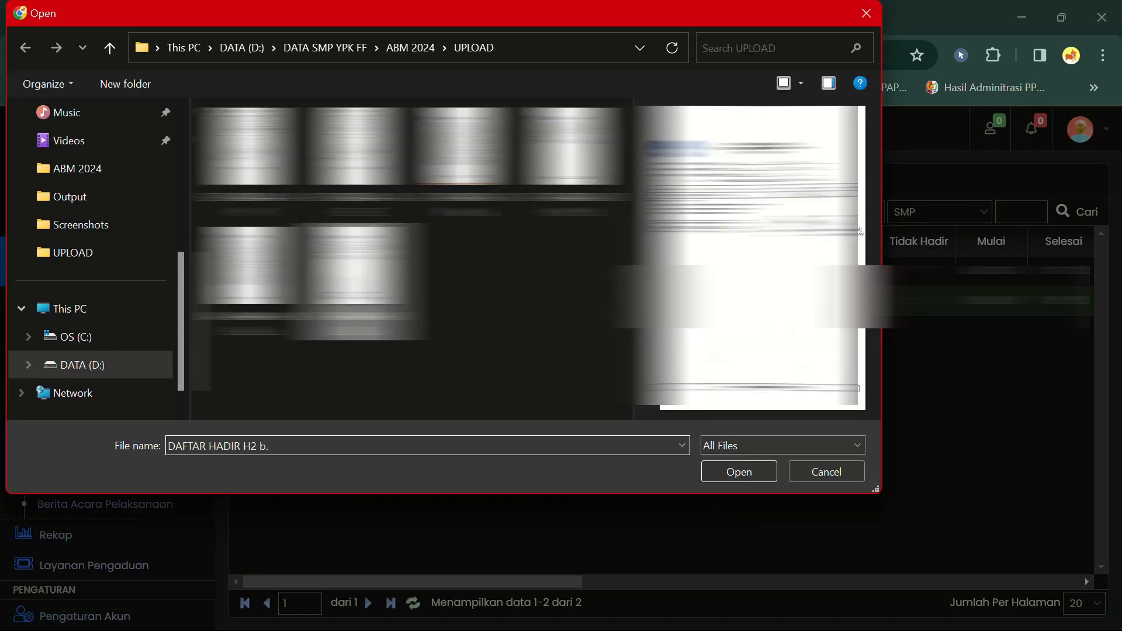
{"action": "left_click", "coordinate": [354, 166]}
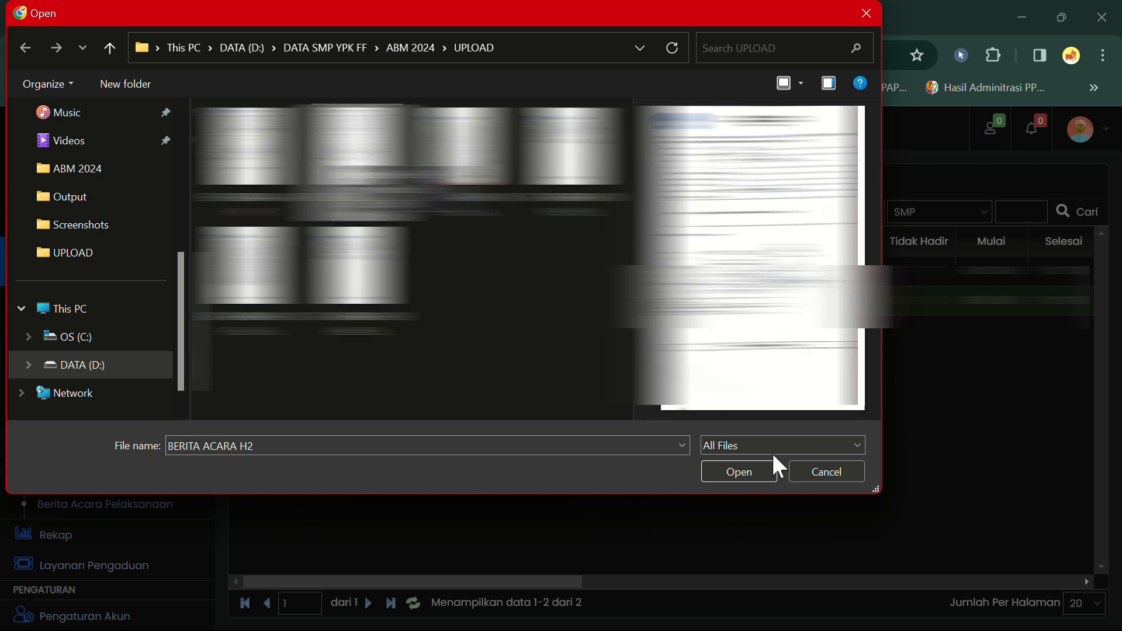
{"action": "left_click", "coordinate": [752, 467]}
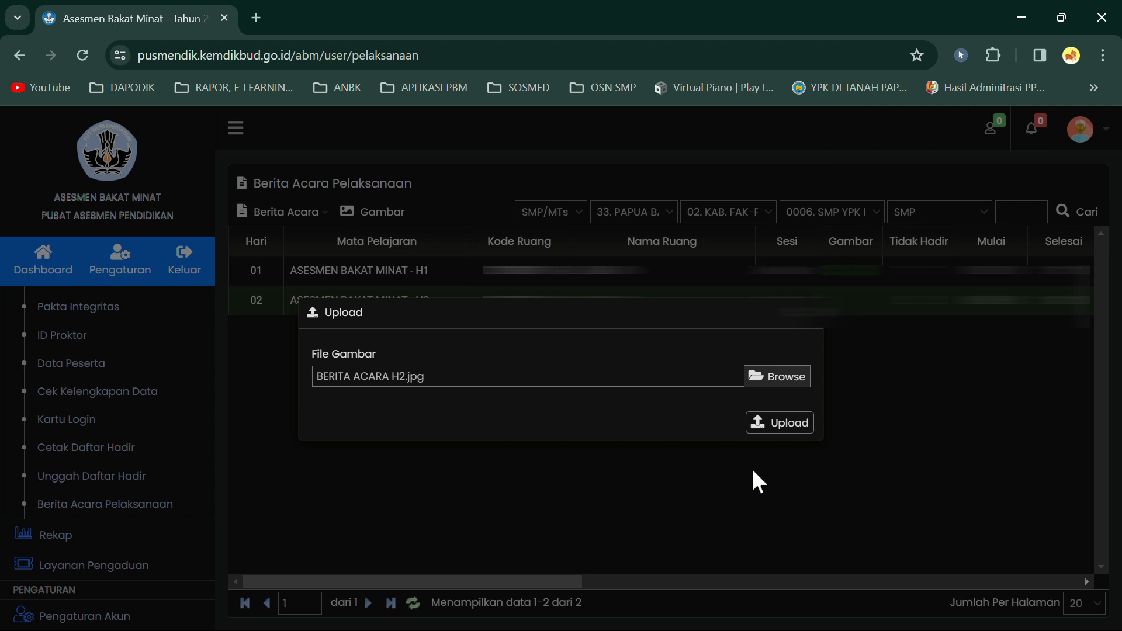
{"action": "left_click", "coordinate": [796, 433]}
{"action": "left_click", "coordinate": [657, 423]}
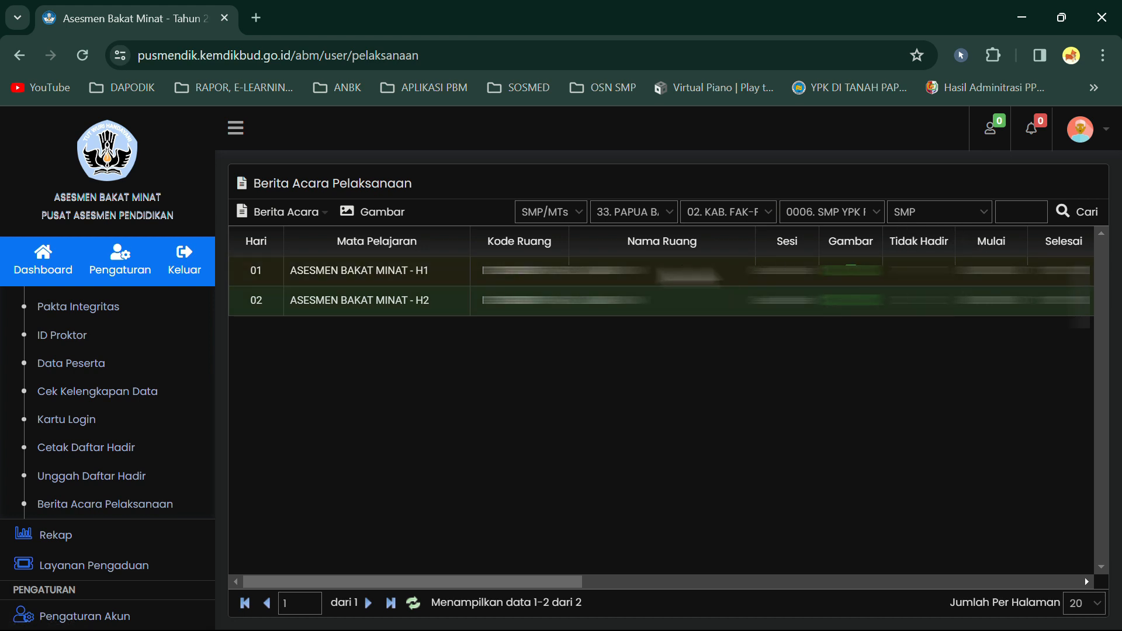
{"action": "scroll", "coordinate": [100, 472], "scroll_direction": "up", "scroll_amount": 3}
Review the Daftar Hadir uploads, then reload Berita Acara Pelaksanaan to confirm the H1 and H2 scans.
{"action": "scroll", "coordinate": [104, 475], "scroll_direction": "down", "scroll_amount": 2}
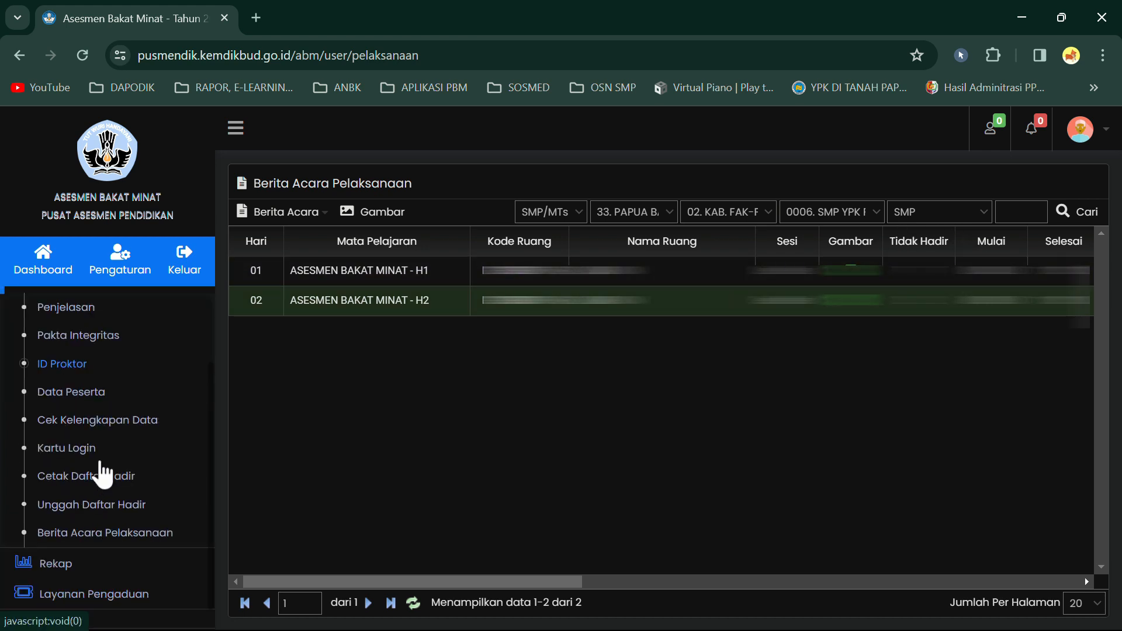
{"action": "scroll", "coordinate": [102, 475], "scroll_direction": "down", "scroll_amount": 1}
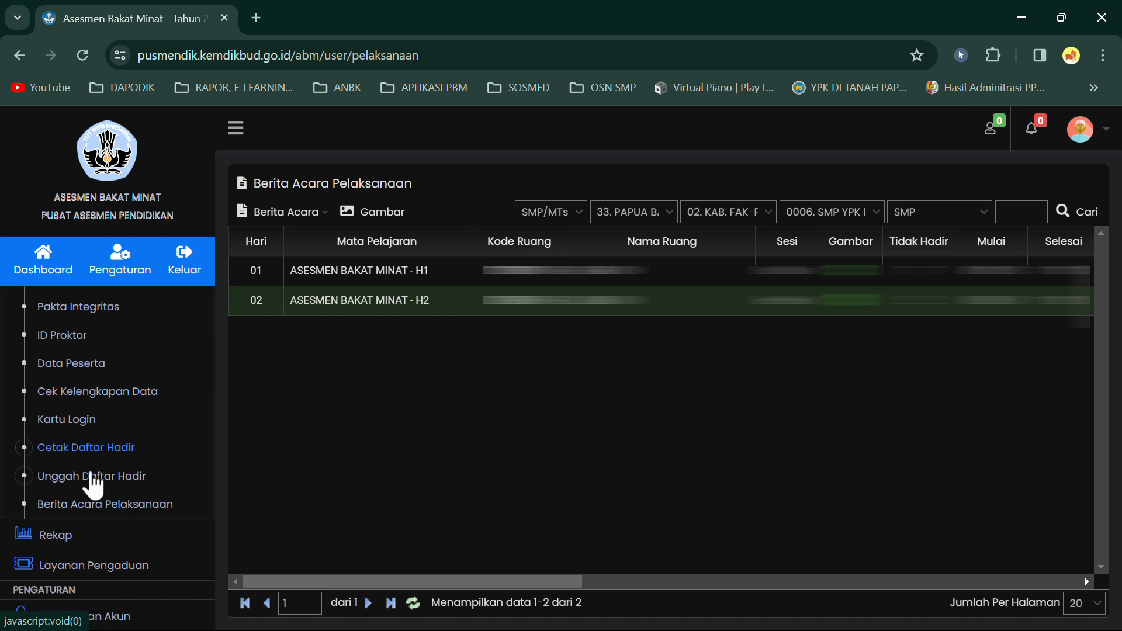
{"action": "left_click", "coordinate": [92, 478]}
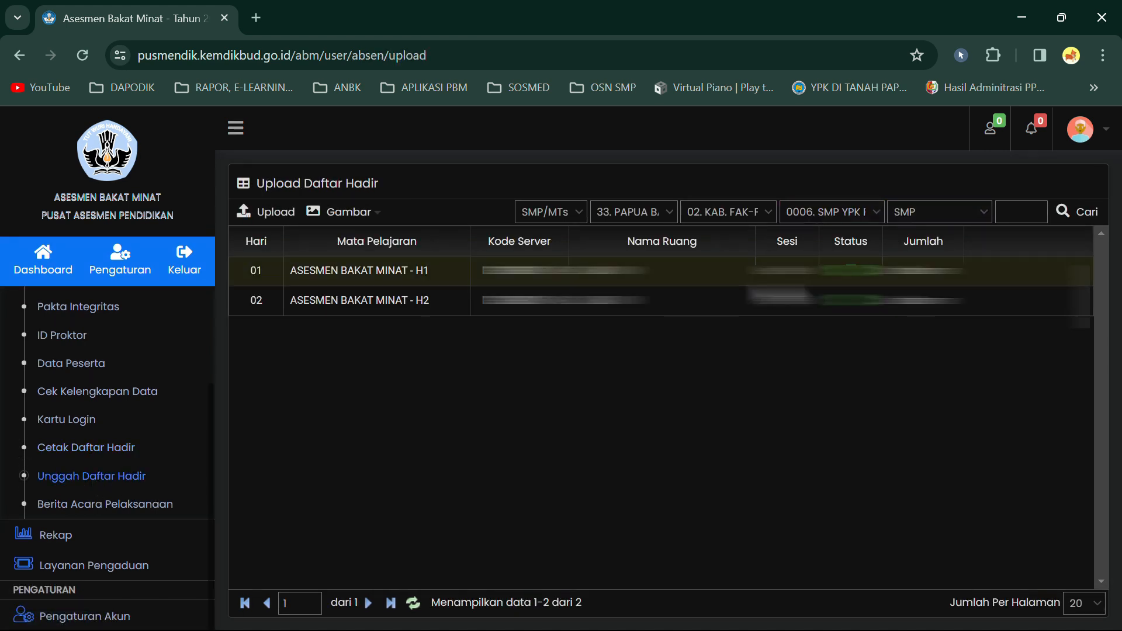
{"action": "left_click", "coordinate": [47, 505]}
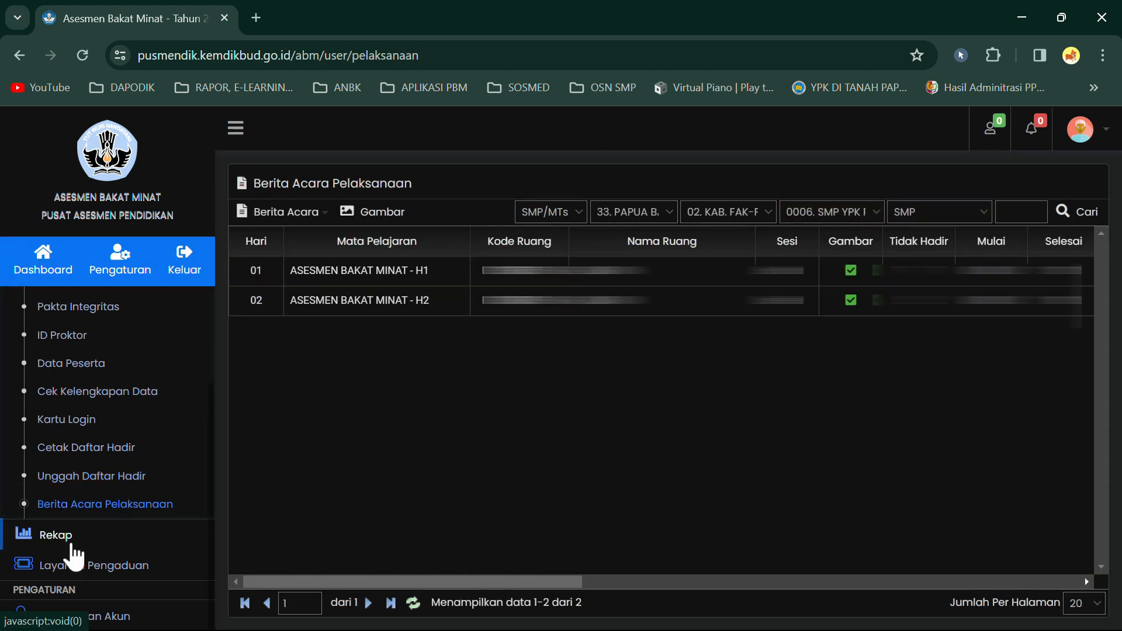
Check in Rekap Kelengkapan that SMP YPK FAKFAK shows status LENGKAP.
{"action": "left_click", "coordinate": [68, 539]}
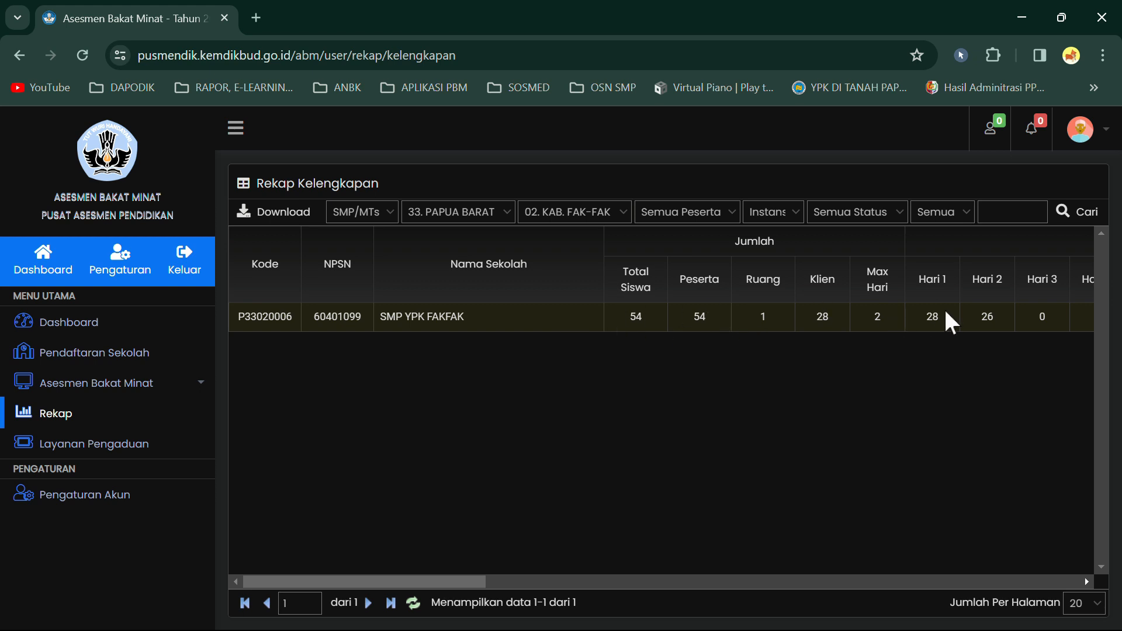
{"action": "left_click", "coordinate": [1001, 321]}
{"action": "left_click_drag", "start_coordinate": [459, 583], "coordinate": [656, 597]}
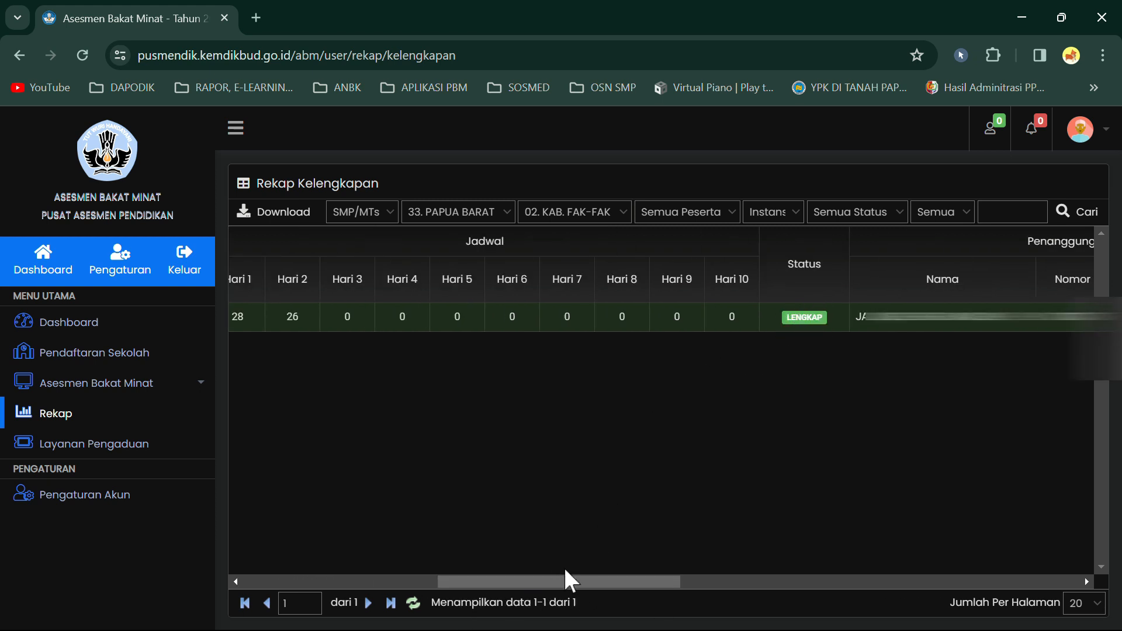
{"action": "left_click_drag", "start_coordinate": [591, 583], "coordinate": [379, 592]}
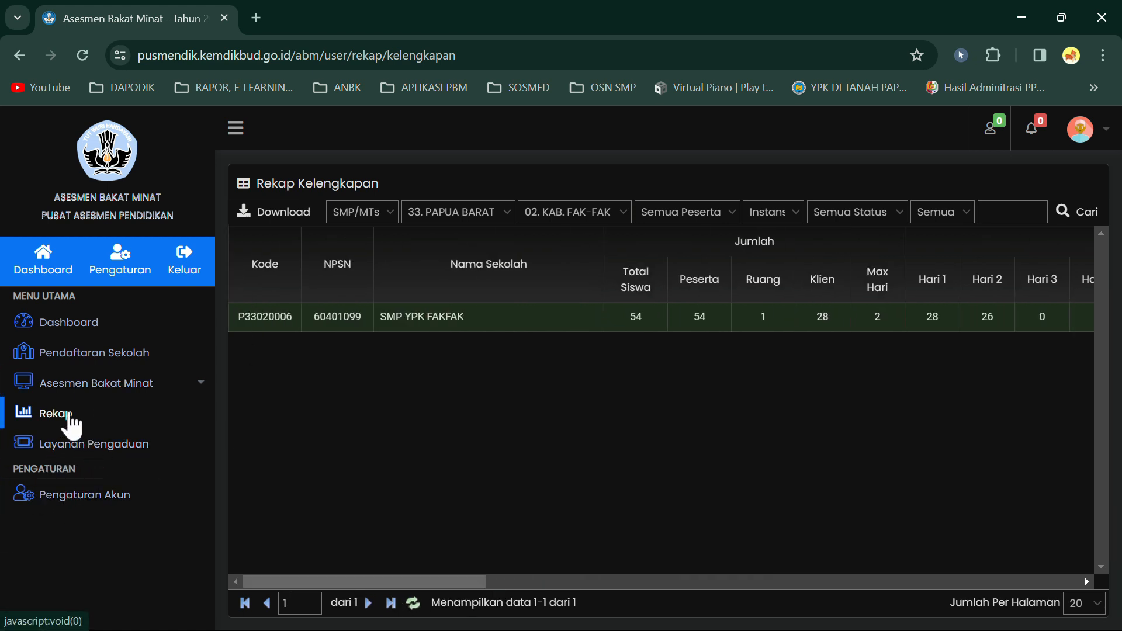
Go to Layanan Pengaduan and start a new Buat Tiket Bantuan help ticket.
{"action": "left_click", "coordinate": [143, 390]}
{"action": "left_click", "coordinate": [143, 391]}
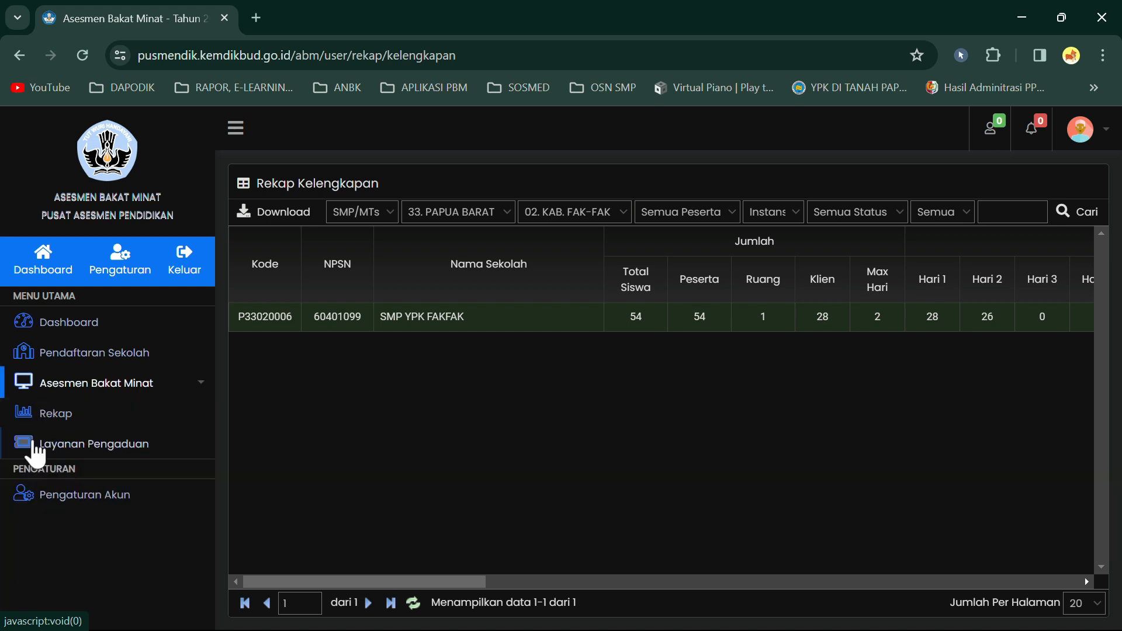
{"action": "left_click", "coordinate": [65, 447]}
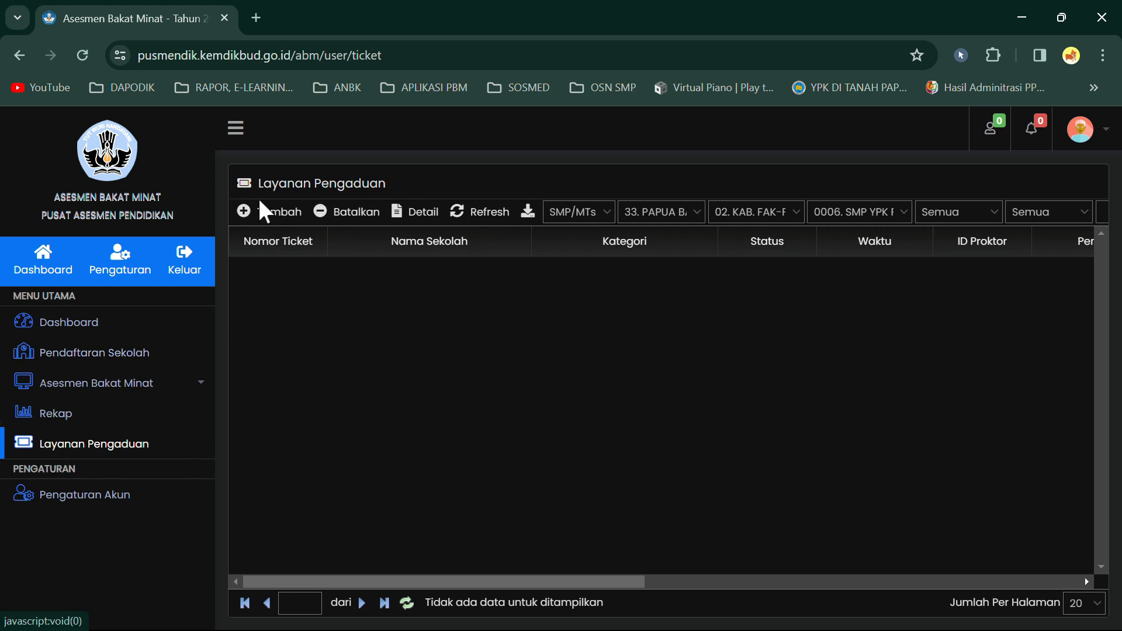
{"action": "left_click", "coordinate": [245, 211]}
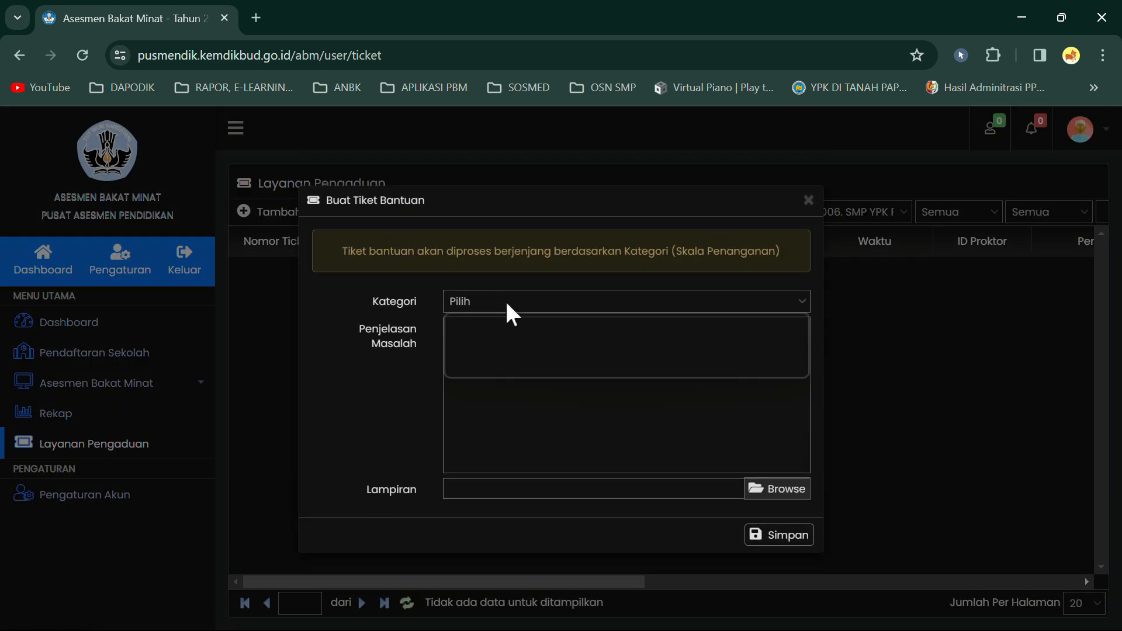
Draft a help ticket with category Kendala Teknis and the school's proctor ID, then discard it.
{"action": "left_click", "coordinate": [506, 302]}
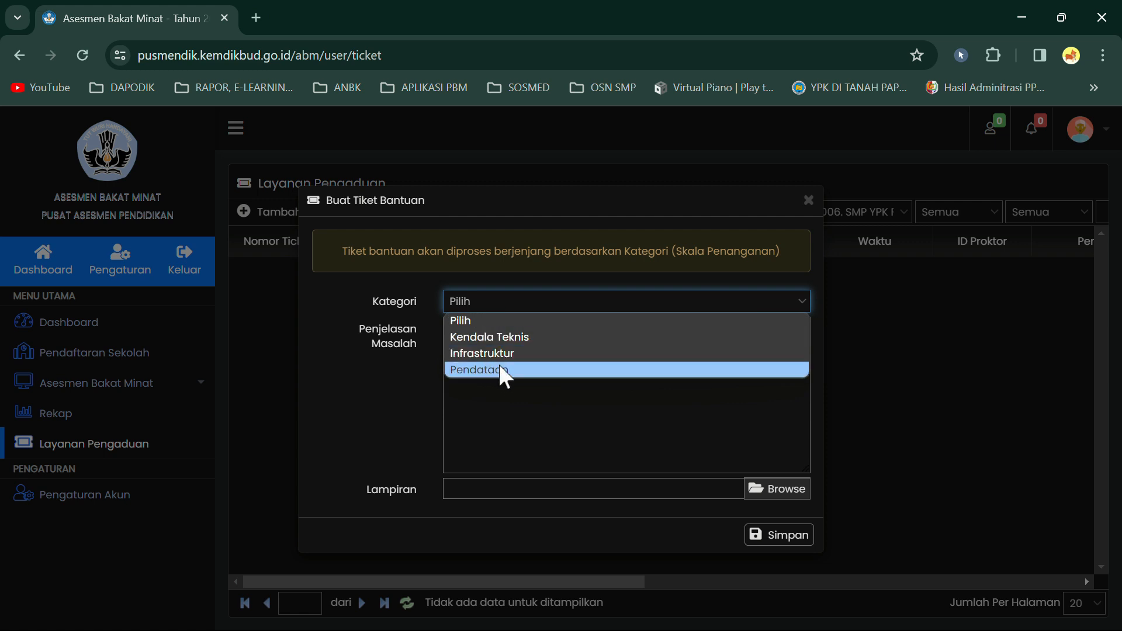
{"action": "left_click", "coordinate": [500, 335]}
{"action": "left_click", "coordinate": [518, 329]}
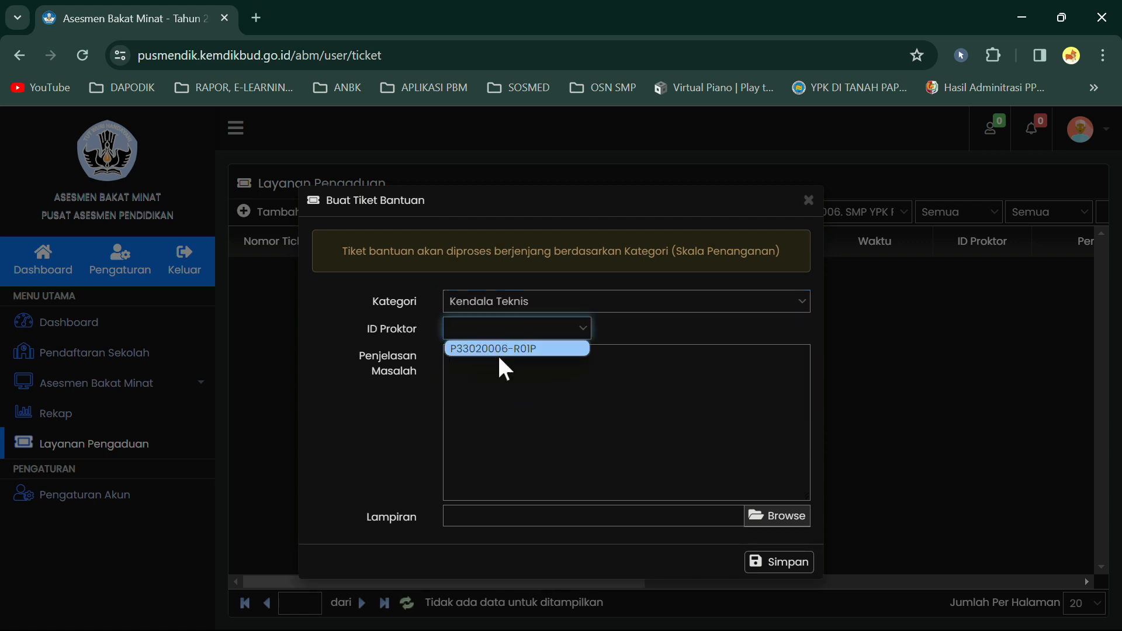
{"action": "left_click", "coordinate": [502, 348]}
{"action": "left_click", "coordinate": [483, 366]}
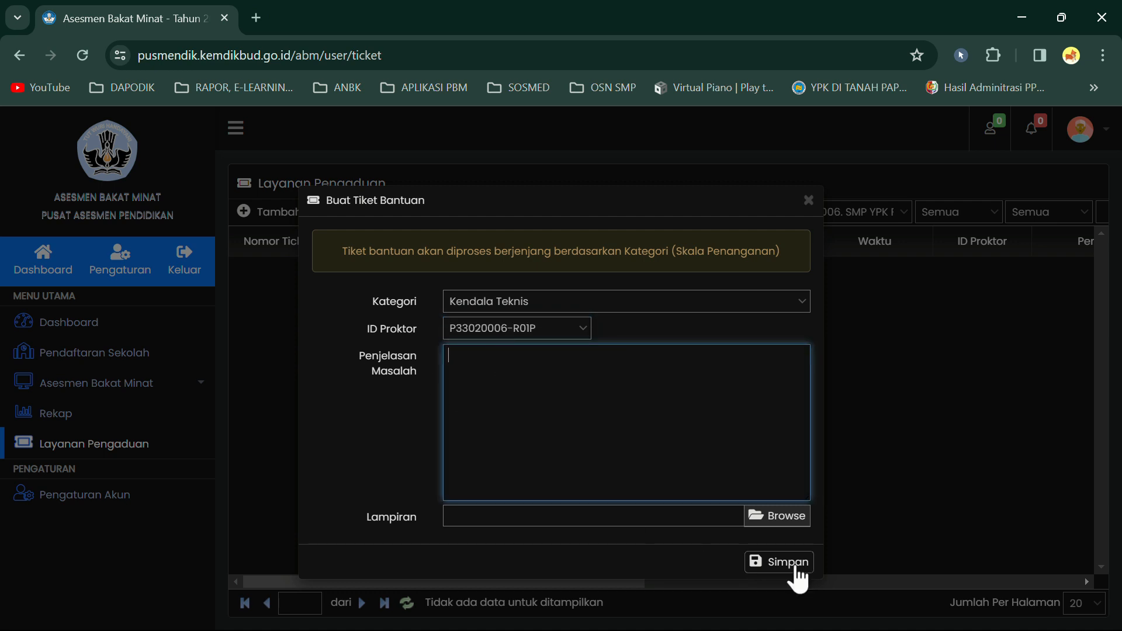
{"action": "left_click", "coordinate": [788, 514]}
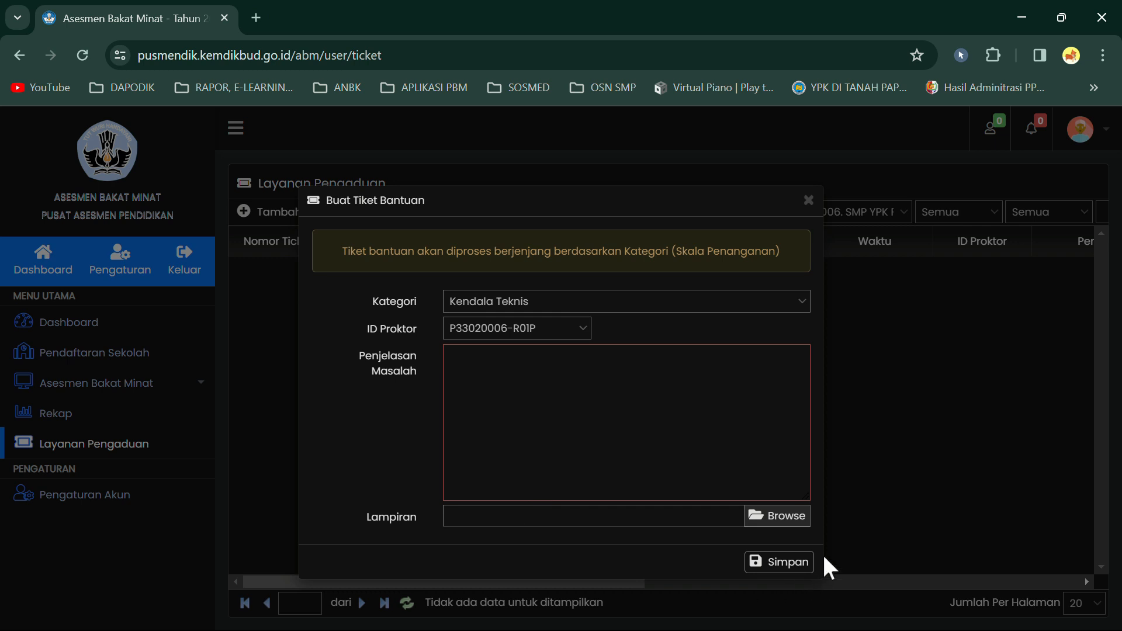
{"action": "left_click", "coordinate": [808, 201]}
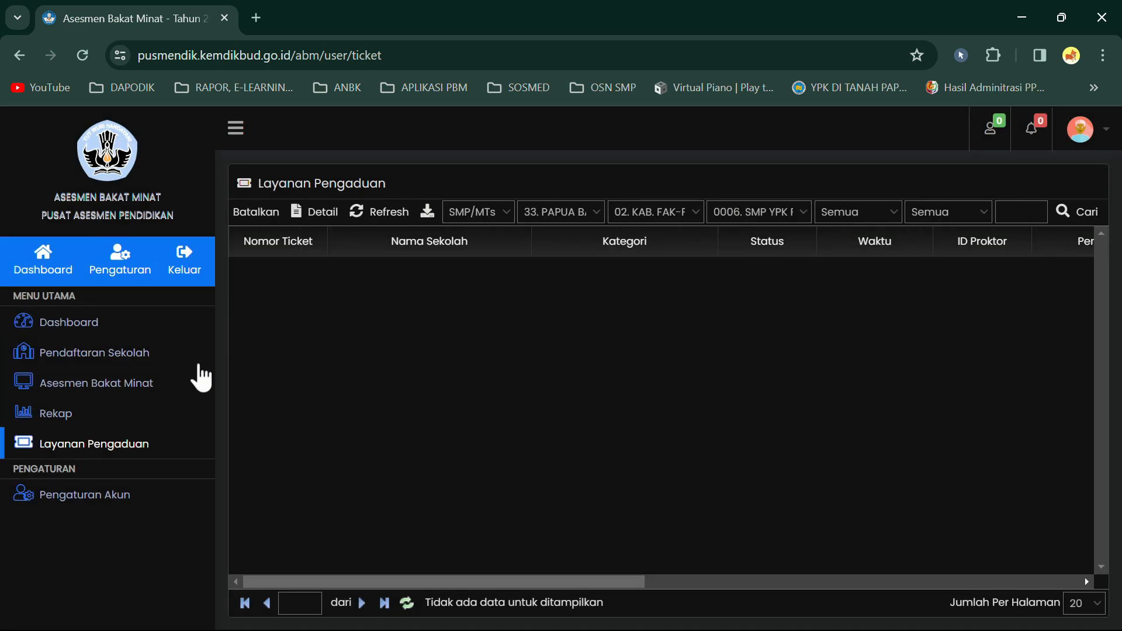
Return to the dashboard and log out of the portal.
{"action": "left_click", "coordinate": [1103, 130]}
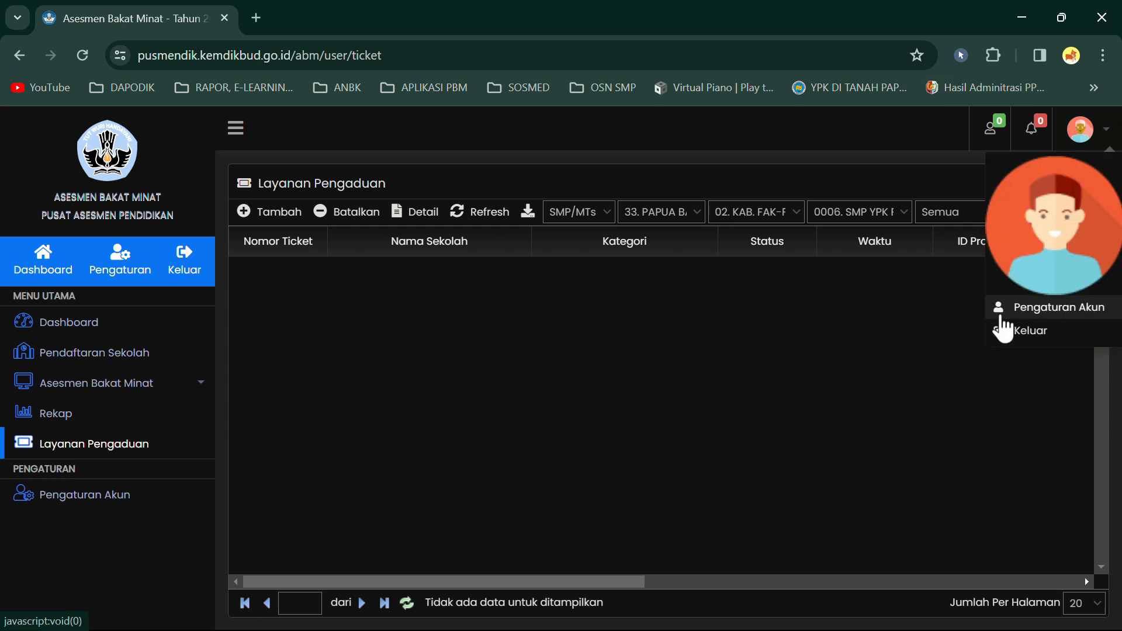
{"action": "left_click", "coordinate": [53, 322]}
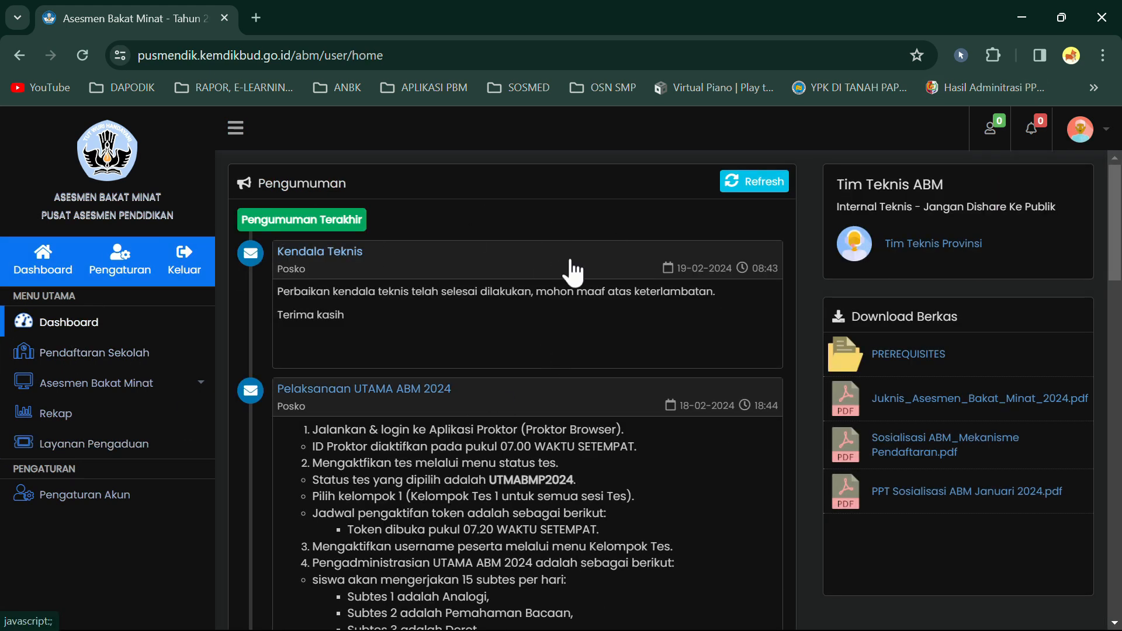
{"action": "left_click", "coordinate": [1075, 130]}
{"action": "left_click", "coordinate": [1031, 331]}
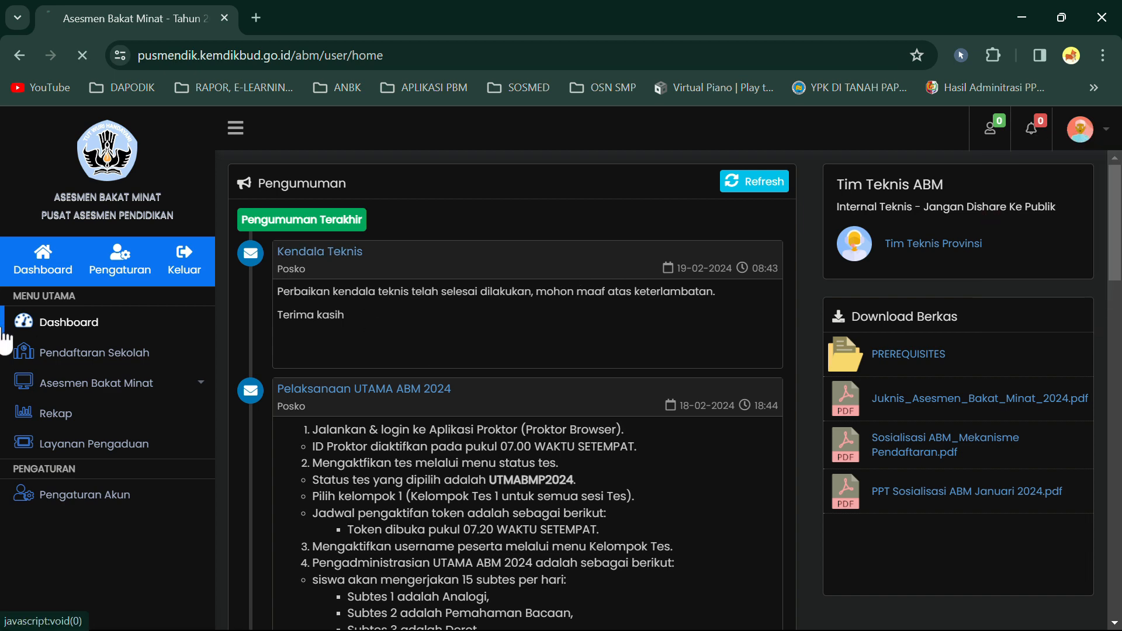